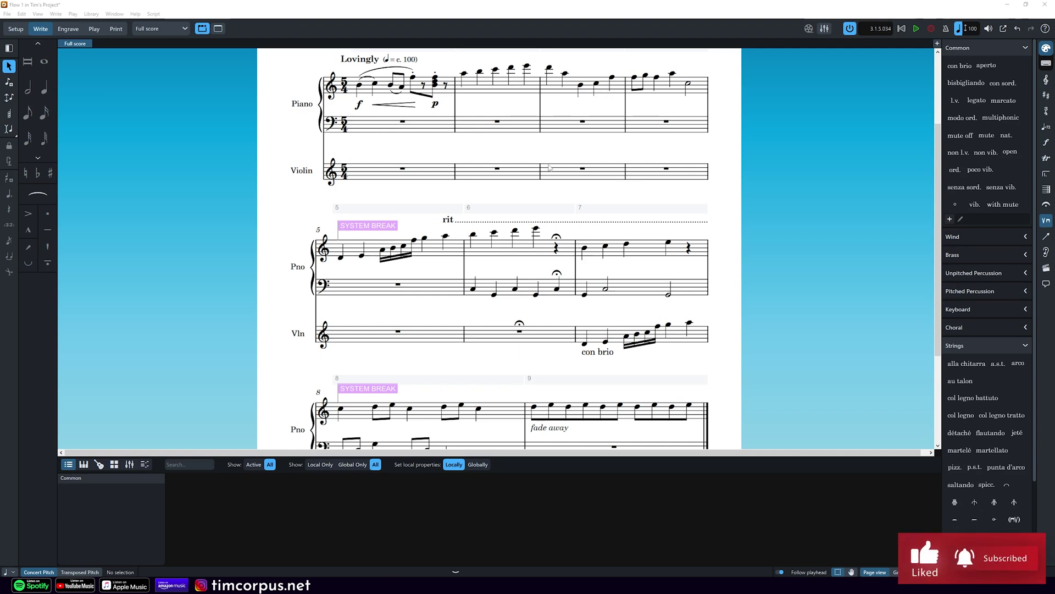
- Try copying the upper piano staff's bar 3 notes onto the lower piano staff, and delete the pasted copy
left_click(574, 92)
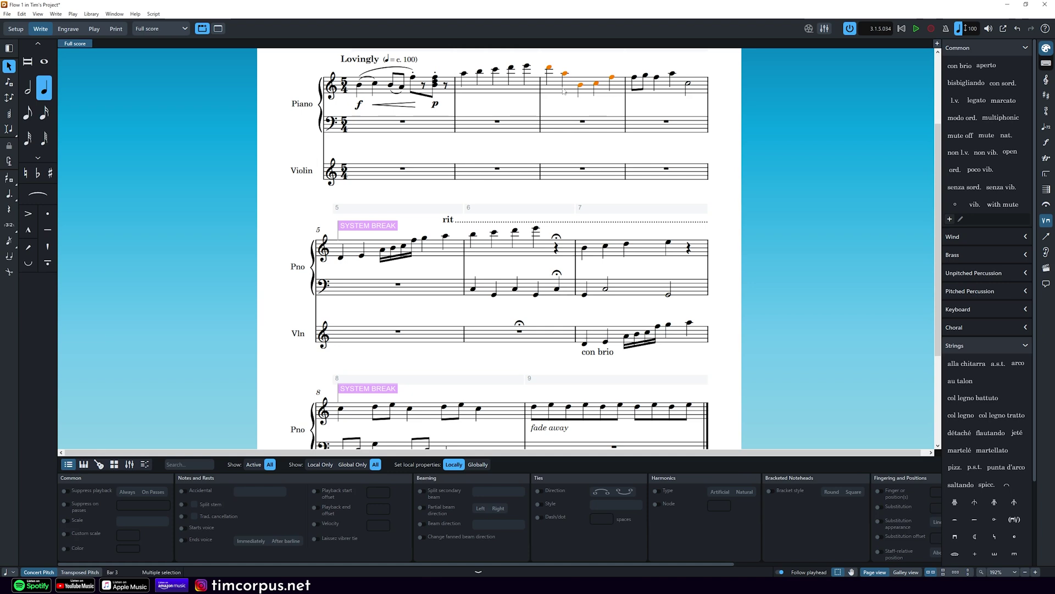
left_click(580, 122)
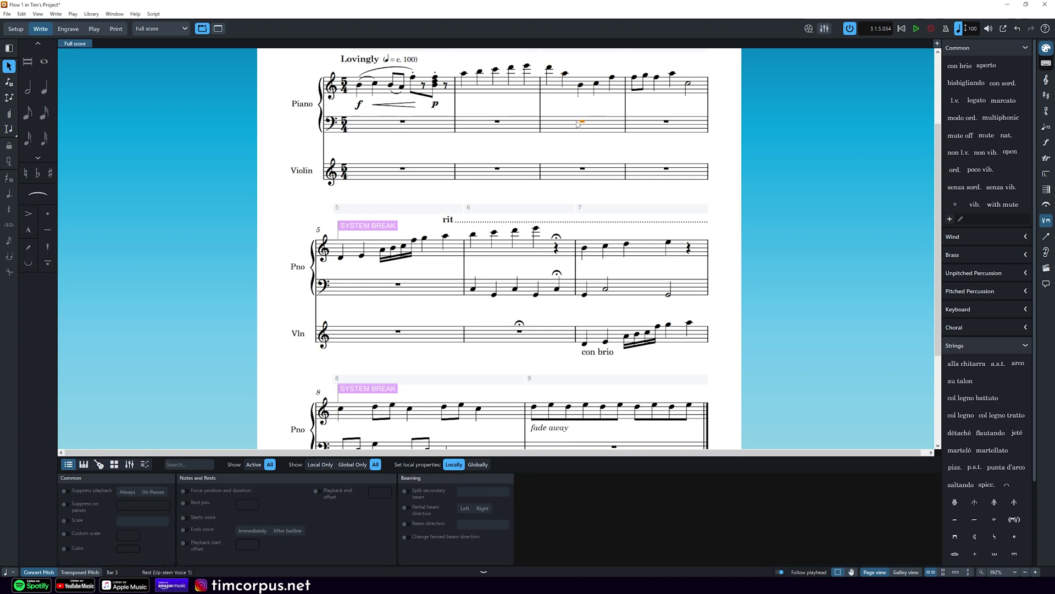
key("ctrl+v")
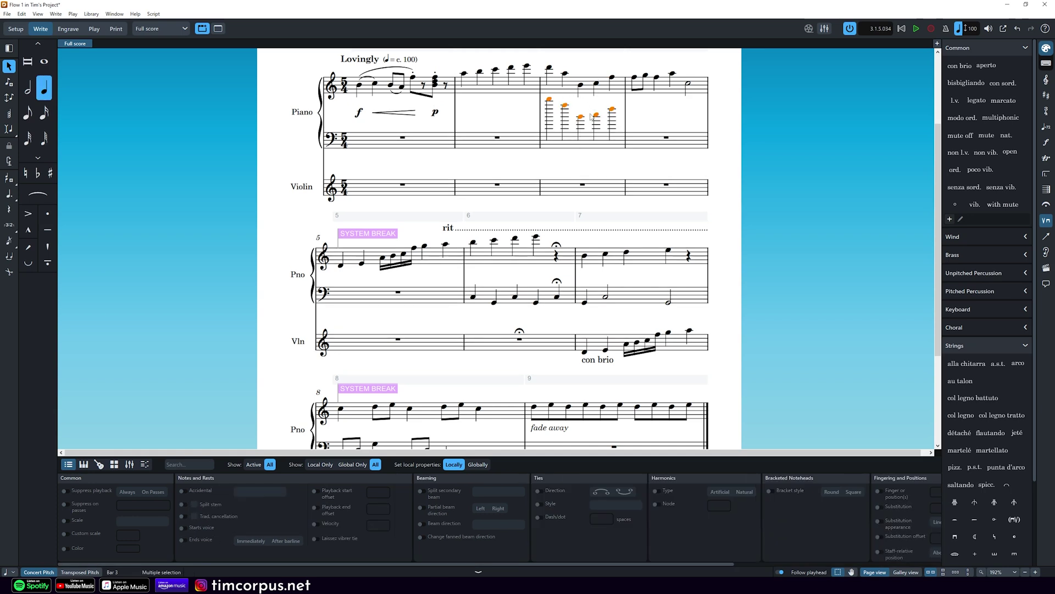
key("Delete")
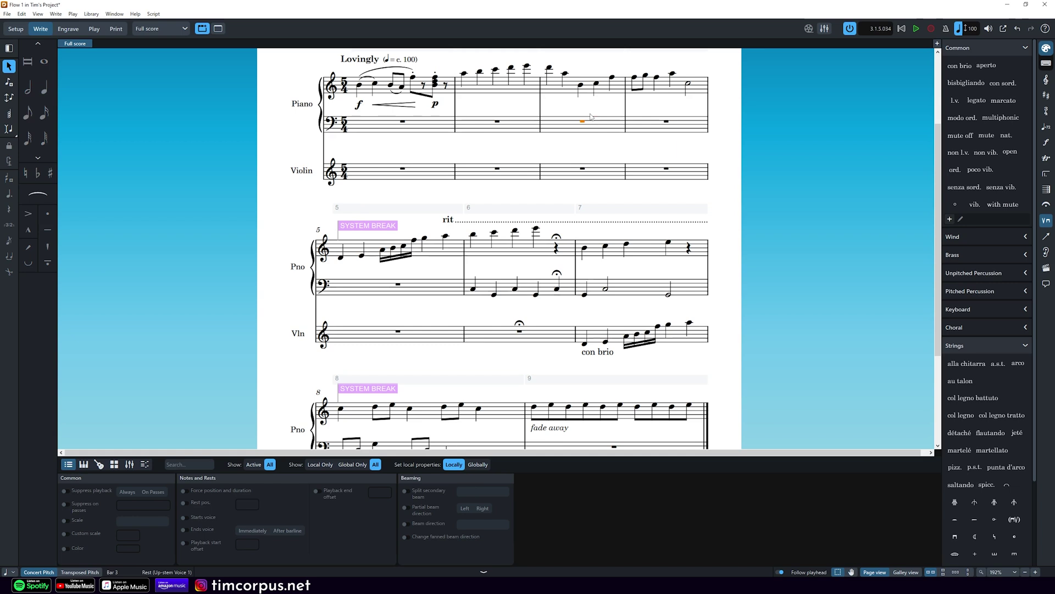
- Duplicate the upper piano staff's bar 3 notes to the staff below using Paste Special
left_click(572, 92)
right_click(582, 91)
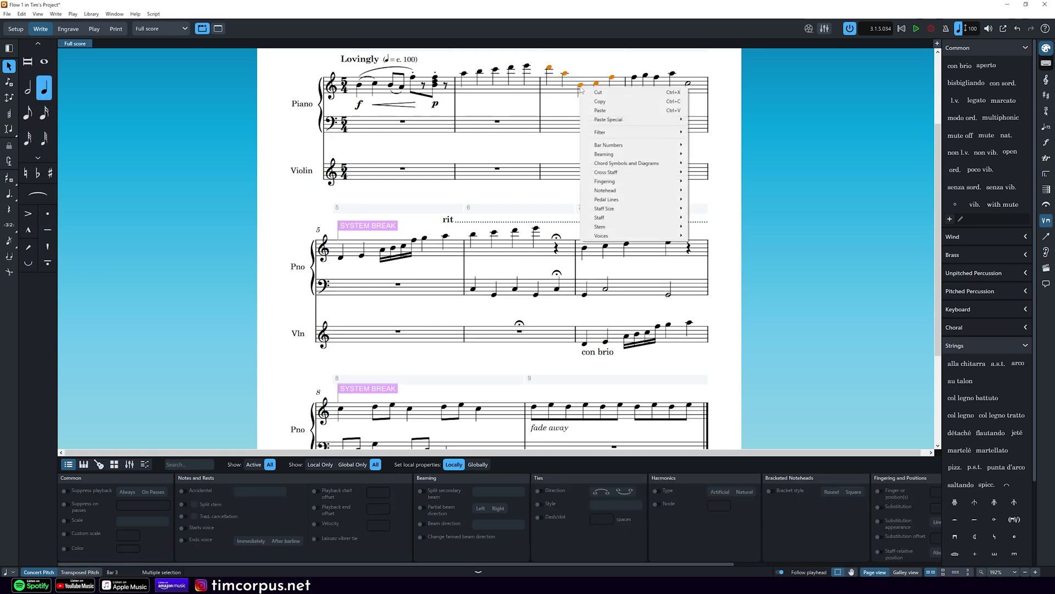
mouse_move(606, 121)
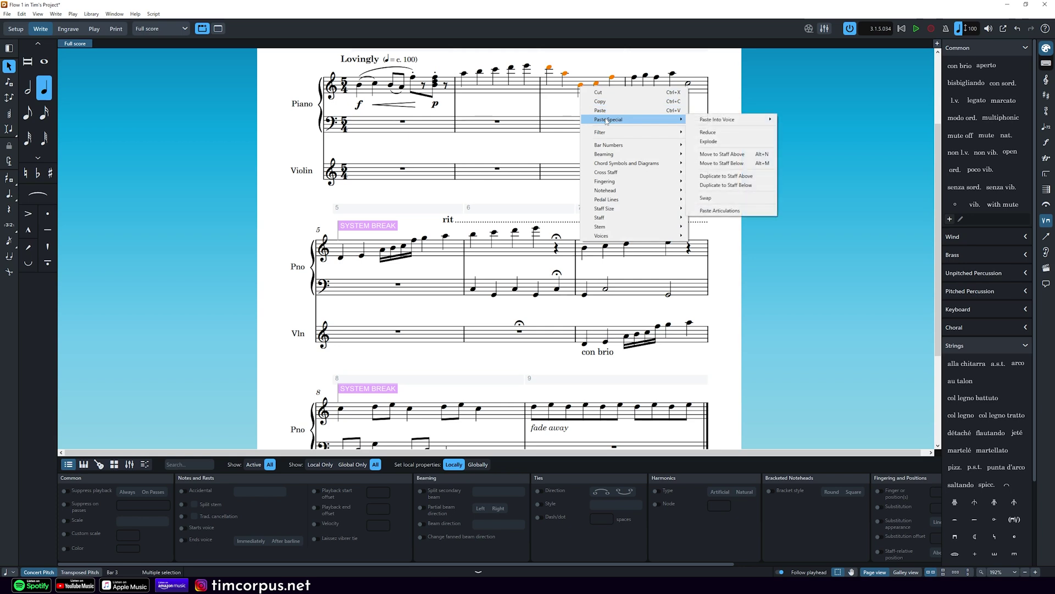
left_click(712, 186)
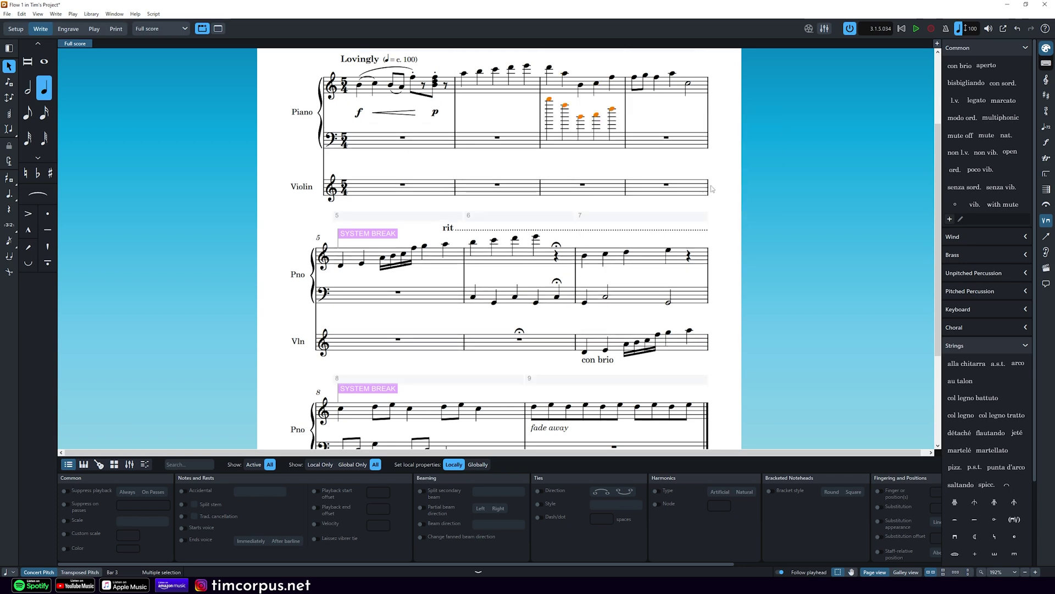
- Duplicate the lower piano staff's bar 3 notes down to the violin staff, and delete them from the lower piano staff
right_click(579, 139)
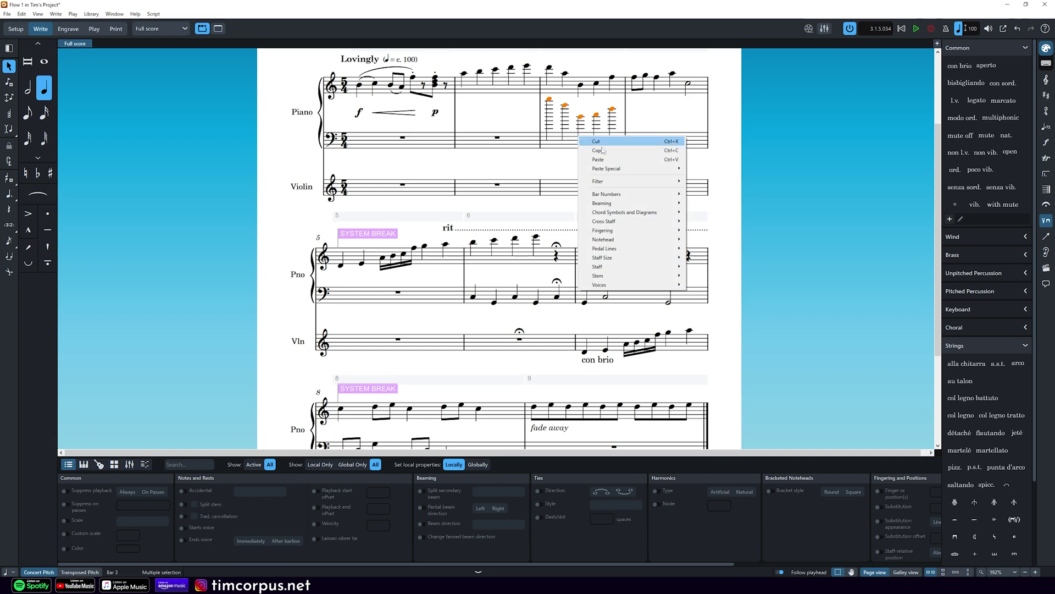
mouse_move(660, 169)
left_click(730, 233)
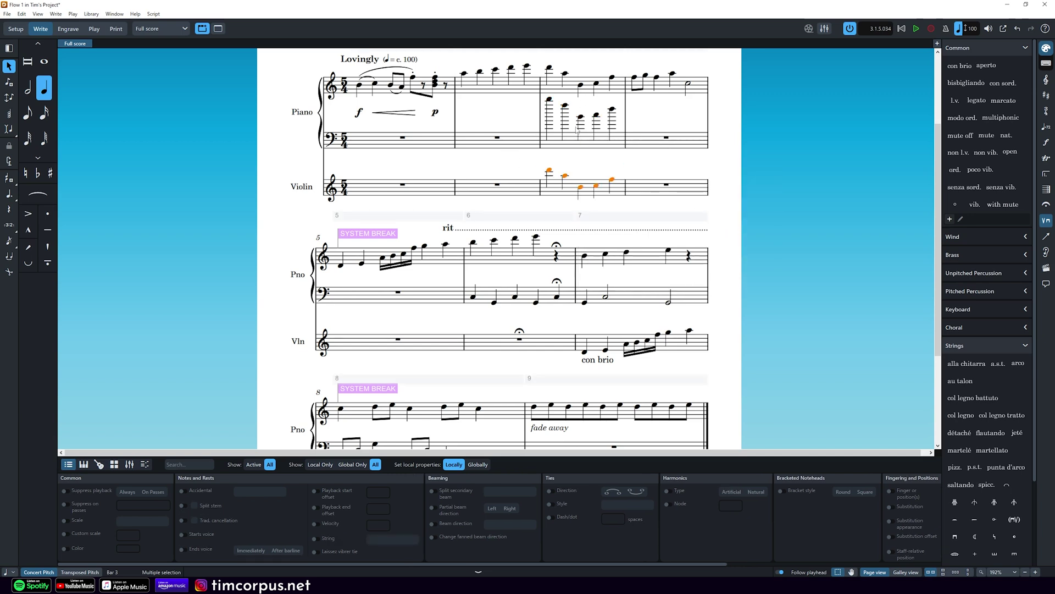
key("Escape")
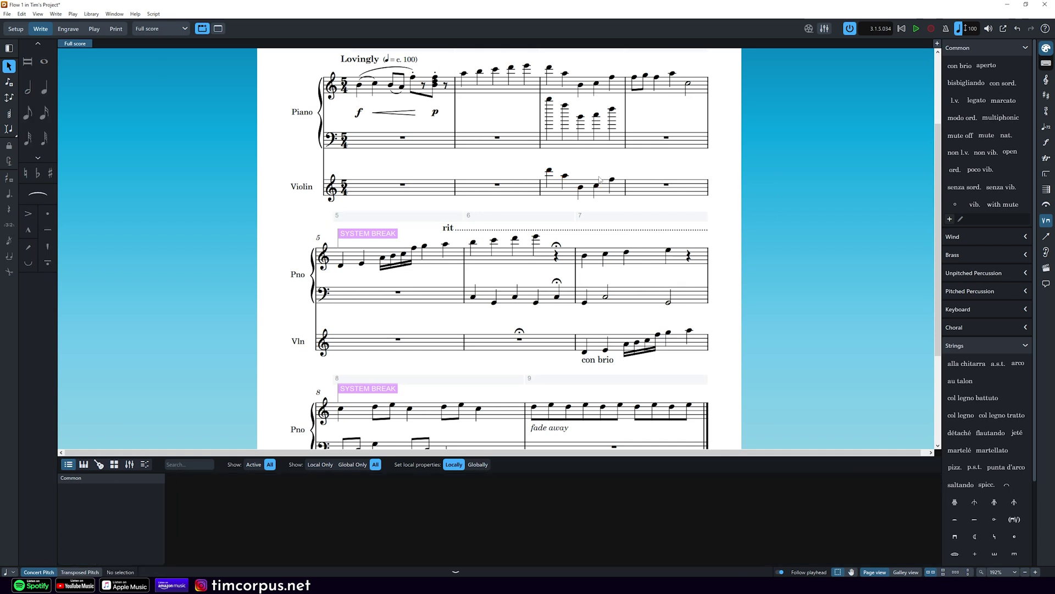
left_click(604, 144)
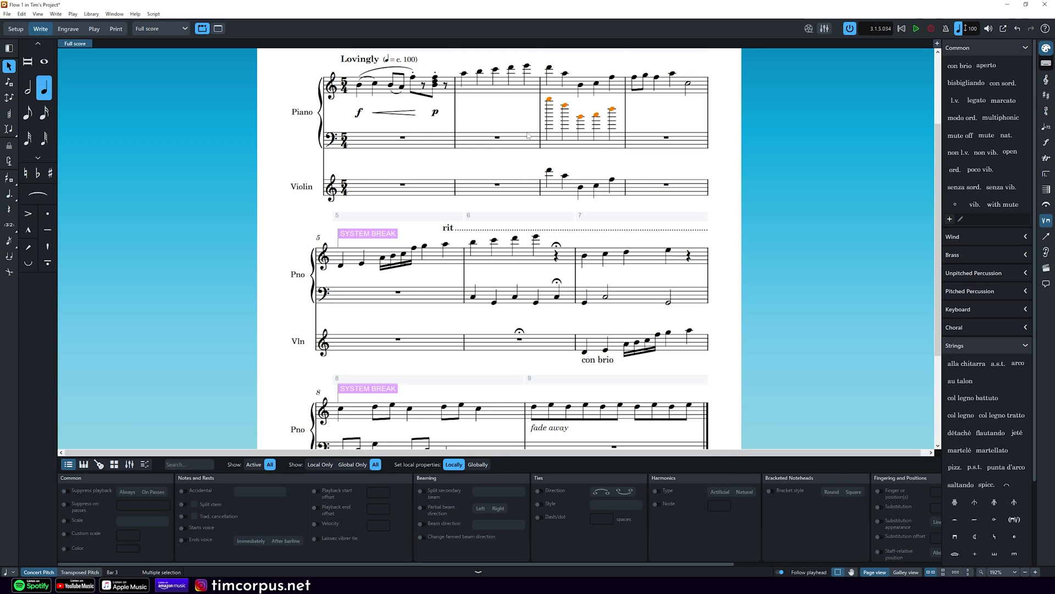
key("Delete")
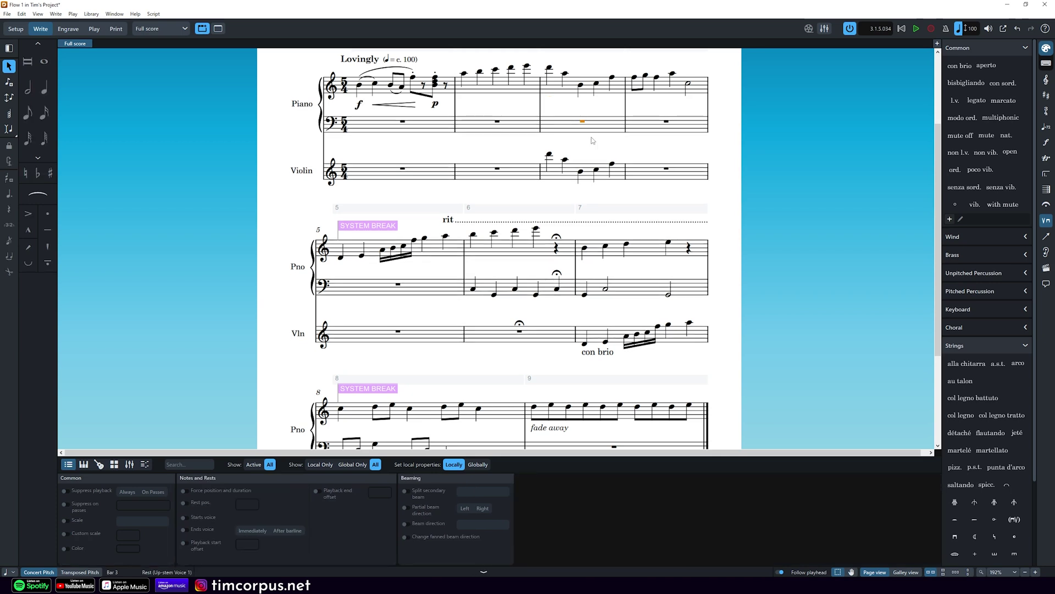
- Duplicate only the last three violin notes of bar 3 to the staff above
left_click(572, 176)
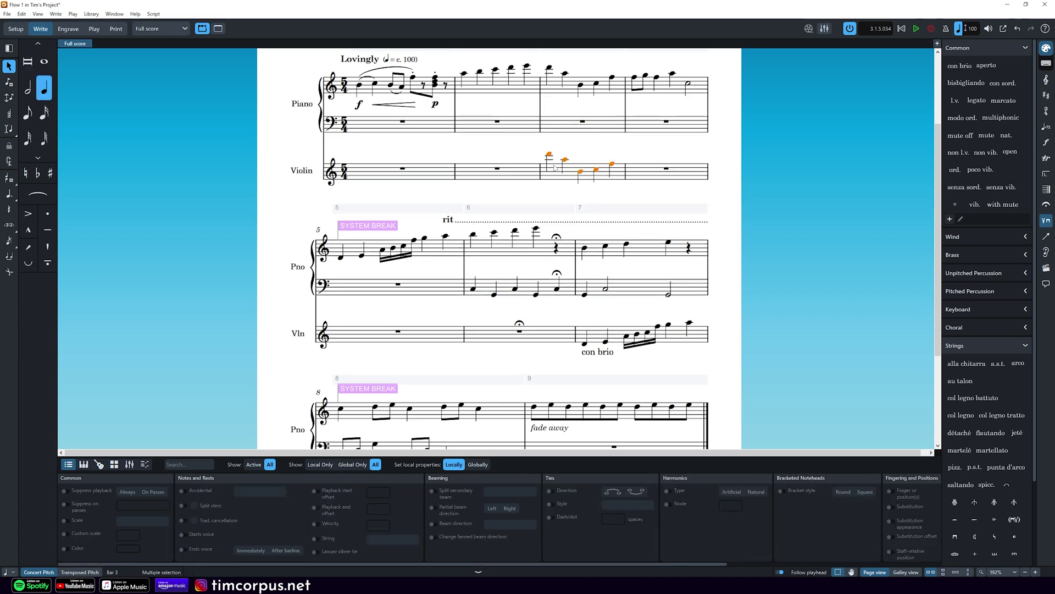
left_click(587, 186)
left_click_drag(587, 187, 622, 159)
right_click(613, 164)
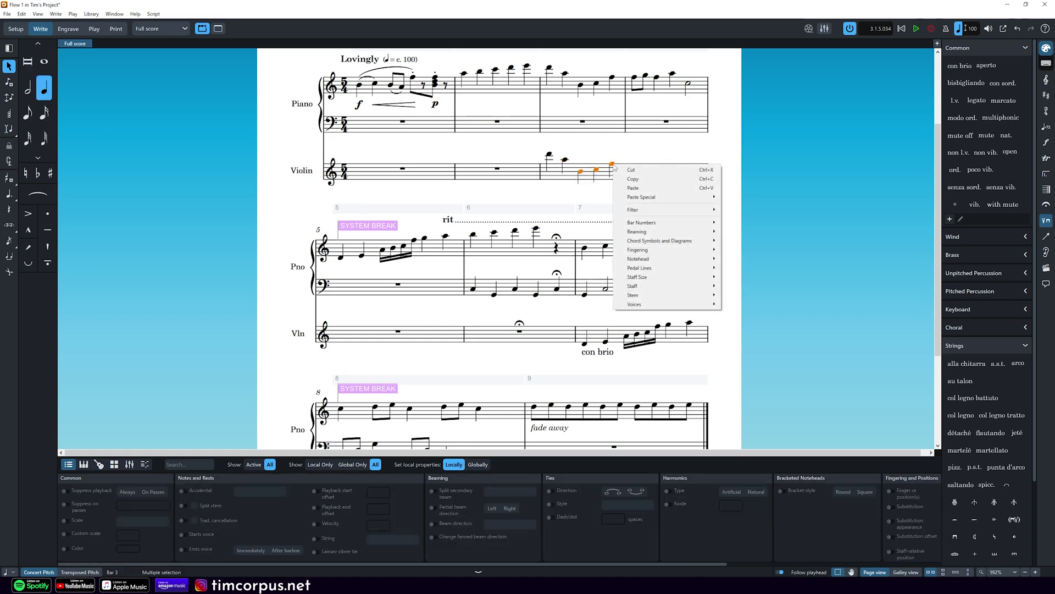
mouse_move(651, 196)
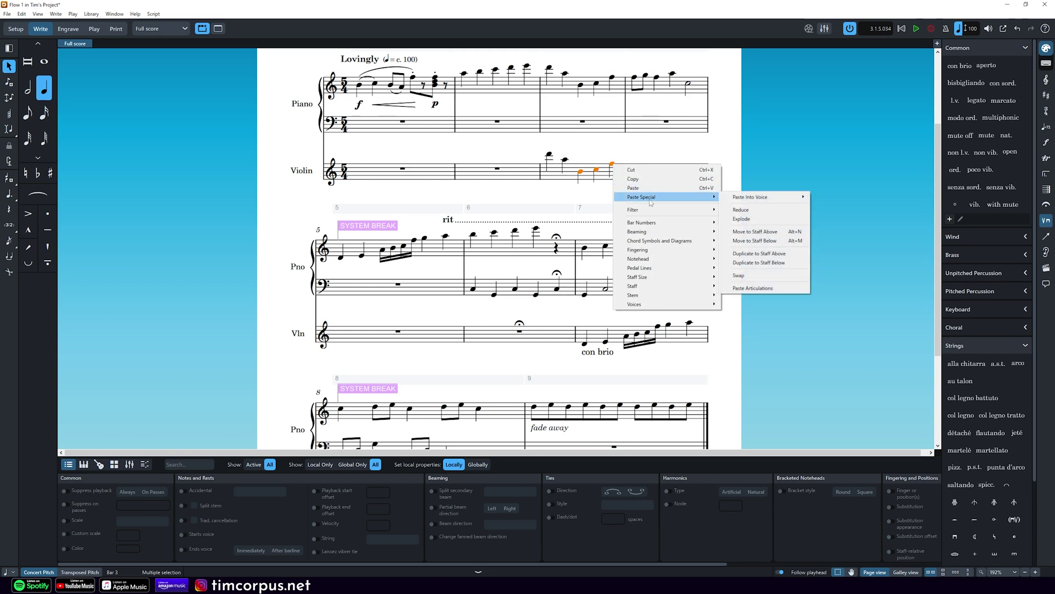
left_click(768, 253)
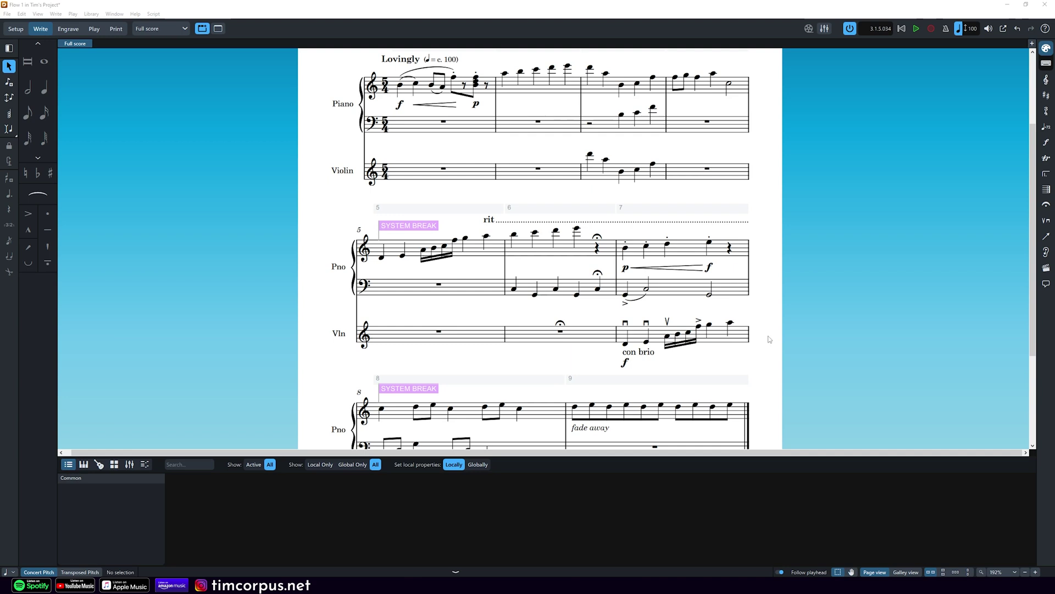
- Select everything in bar 7 across all staves and filter the selection to all dynamics
left_click(709, 267)
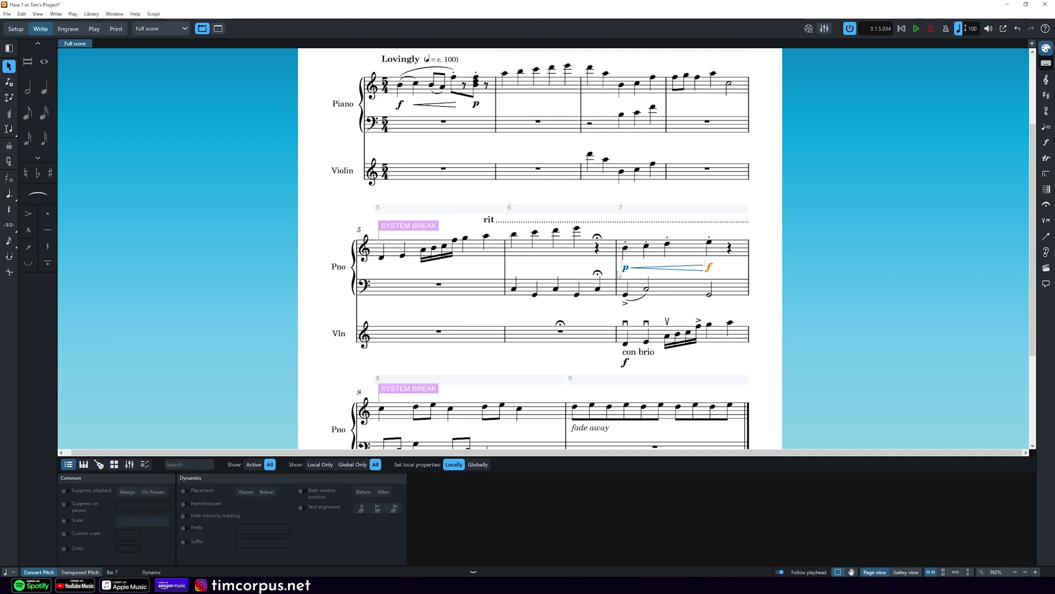
left_click_drag(778, 226, 622, 371)
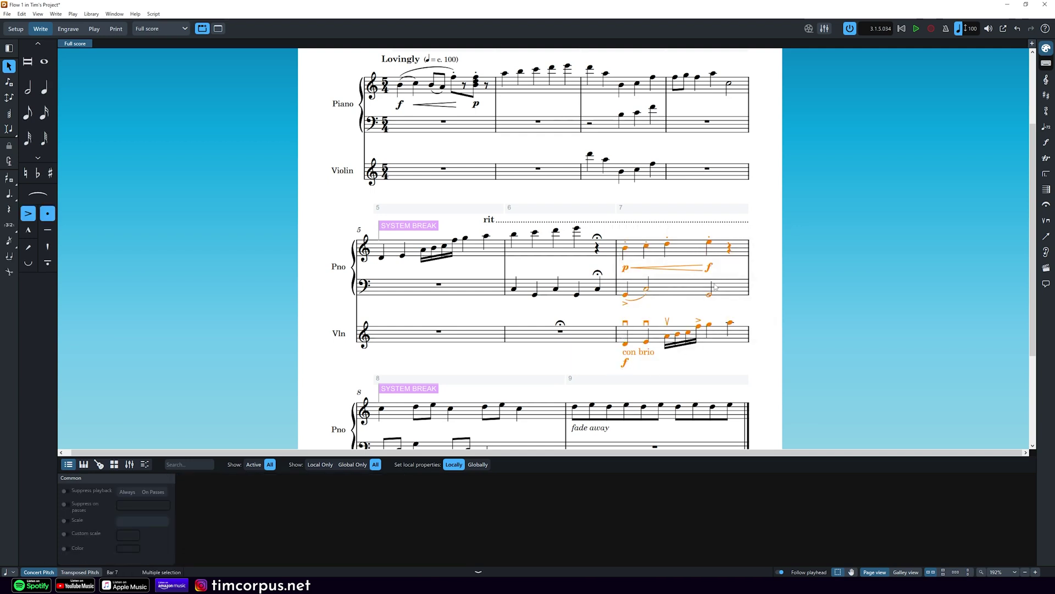
right_click(689, 270)
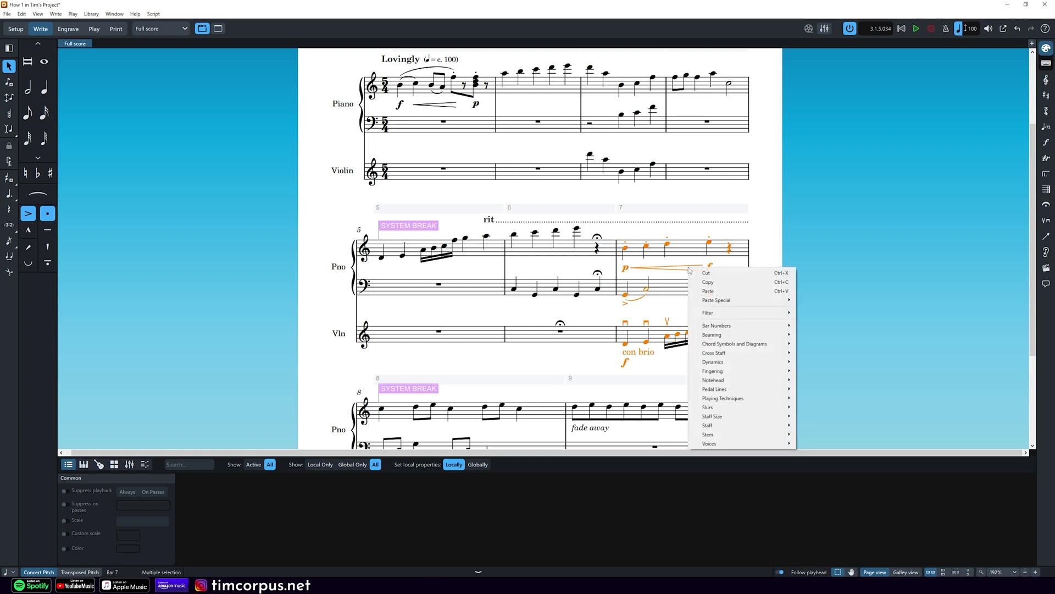
mouse_move(728, 314)
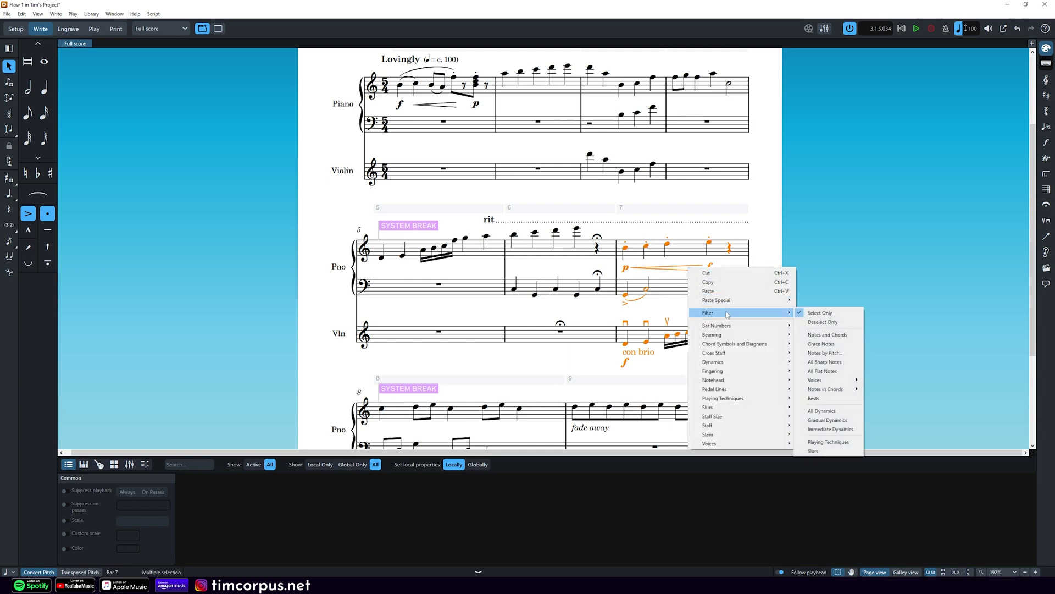
left_click(824, 411)
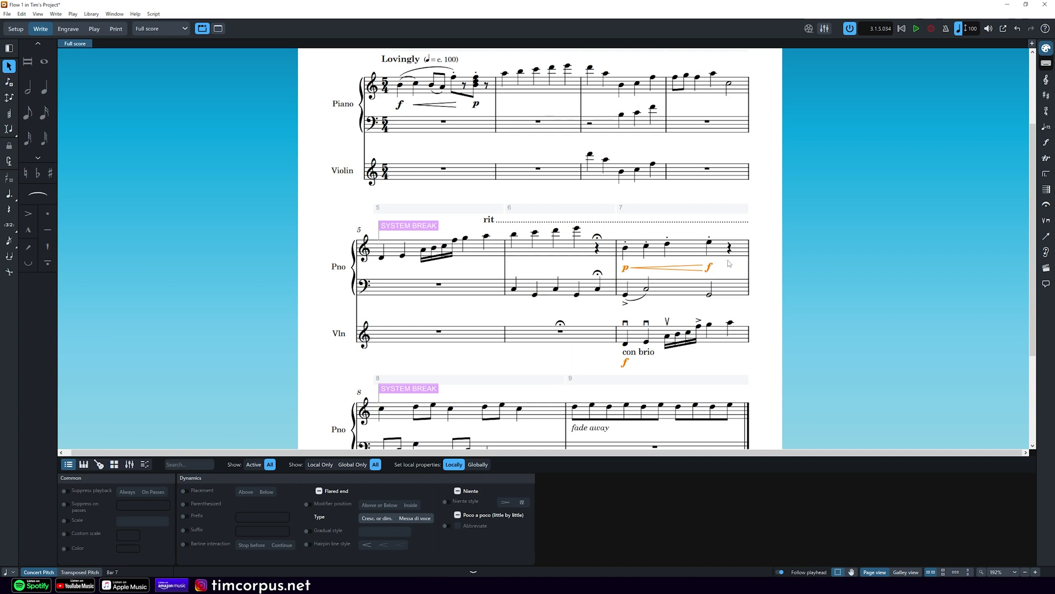
- Delete the filtered dynamics in bar 7, undo the deletion and clear the selection
key("Delete")
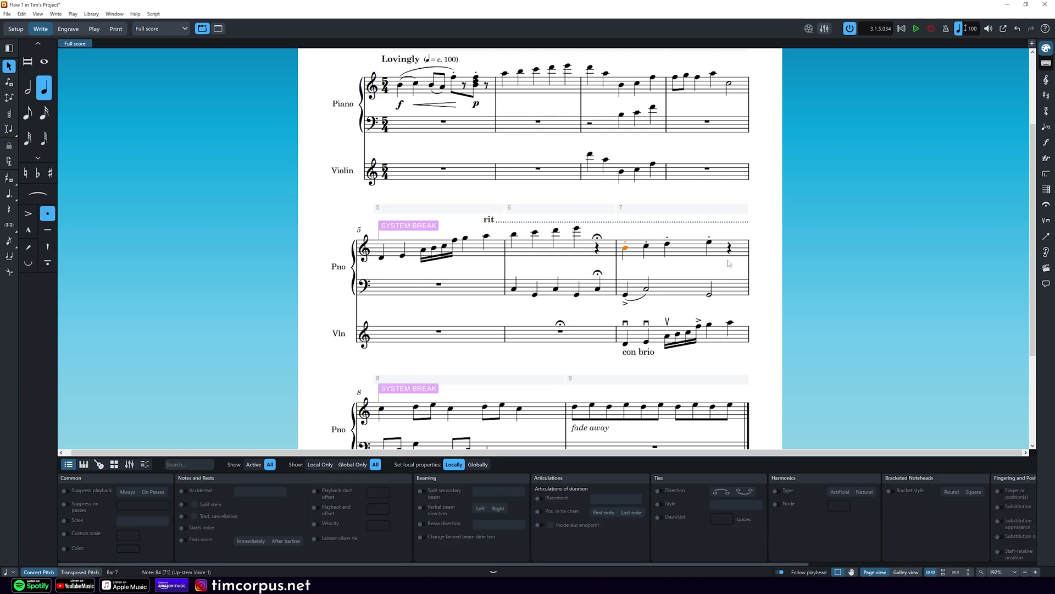
key("ctrl+z")
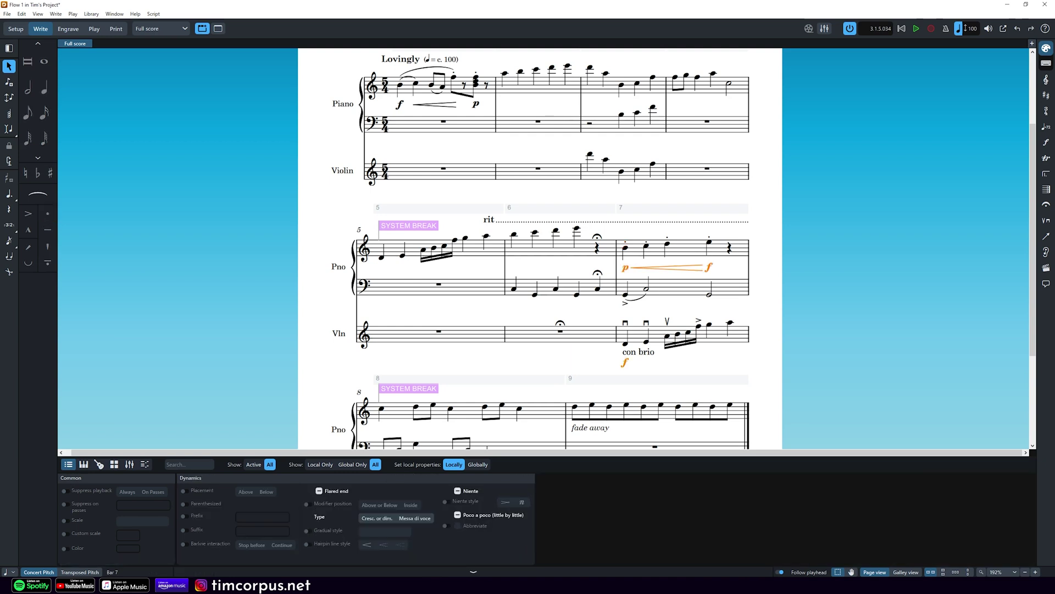
key("Escape")
- Add notes a third below the upper piano staff's bar 6 notes with the interval -3
scroll(540, 248, "up", 1)
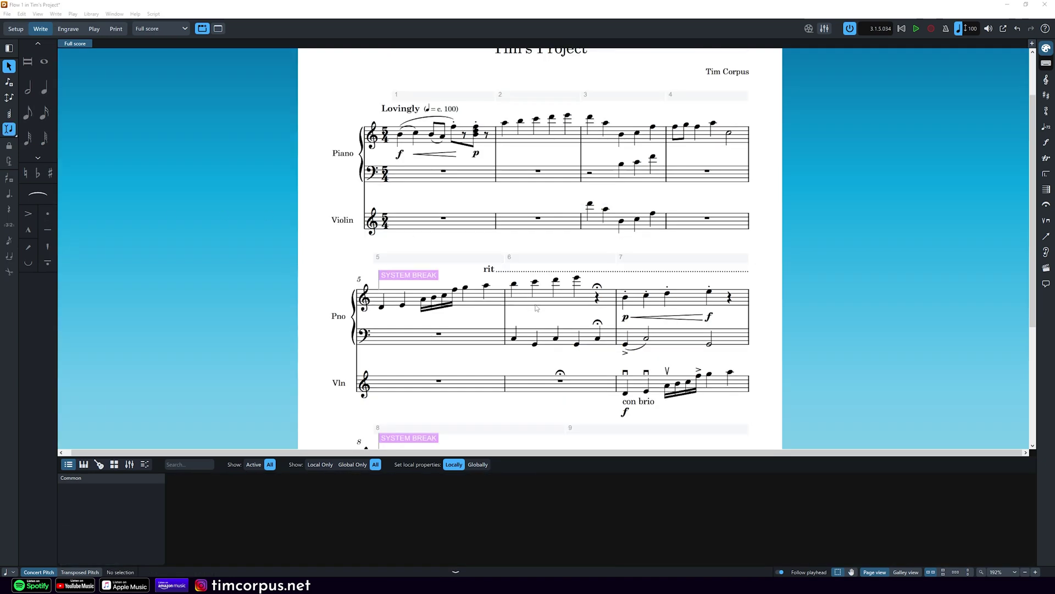
left_click(548, 304)
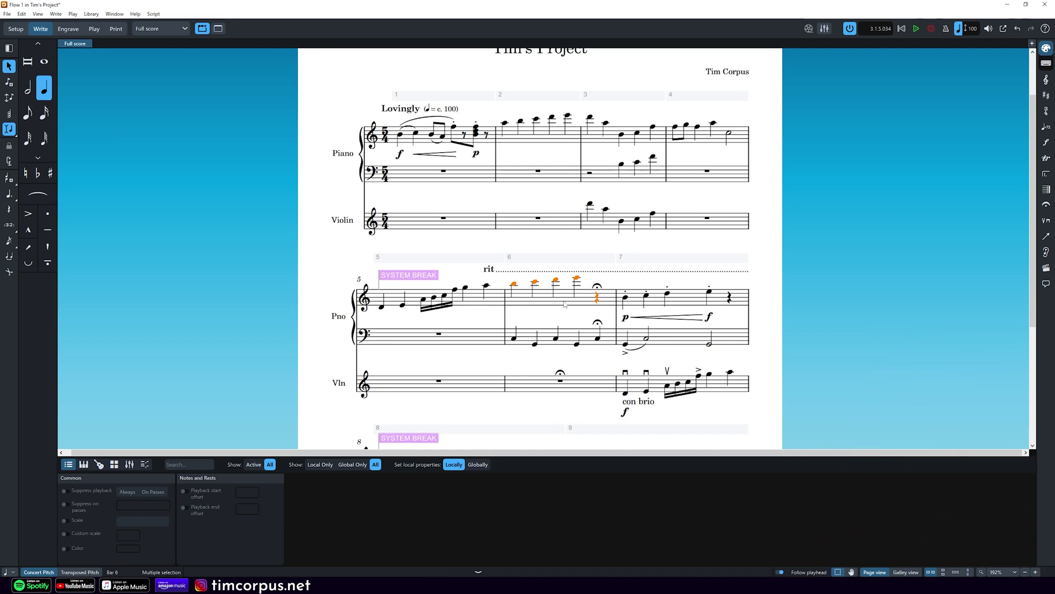
key("shift+t")
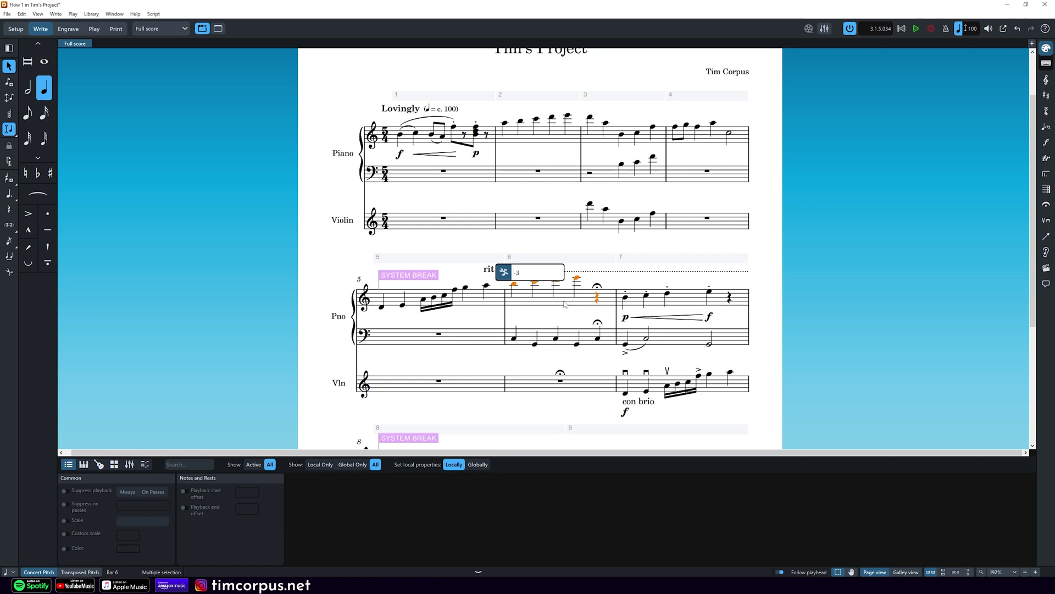
key("Return")
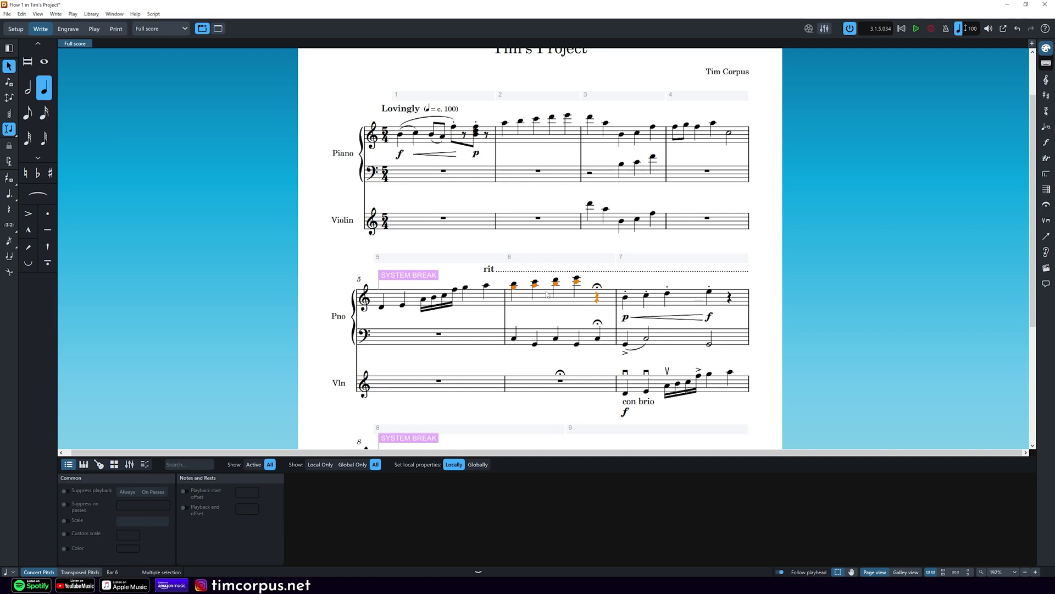
- Add a note a fifth above the first lower-staff piano note of bar 6 with the interval 5
left_click(515, 337)
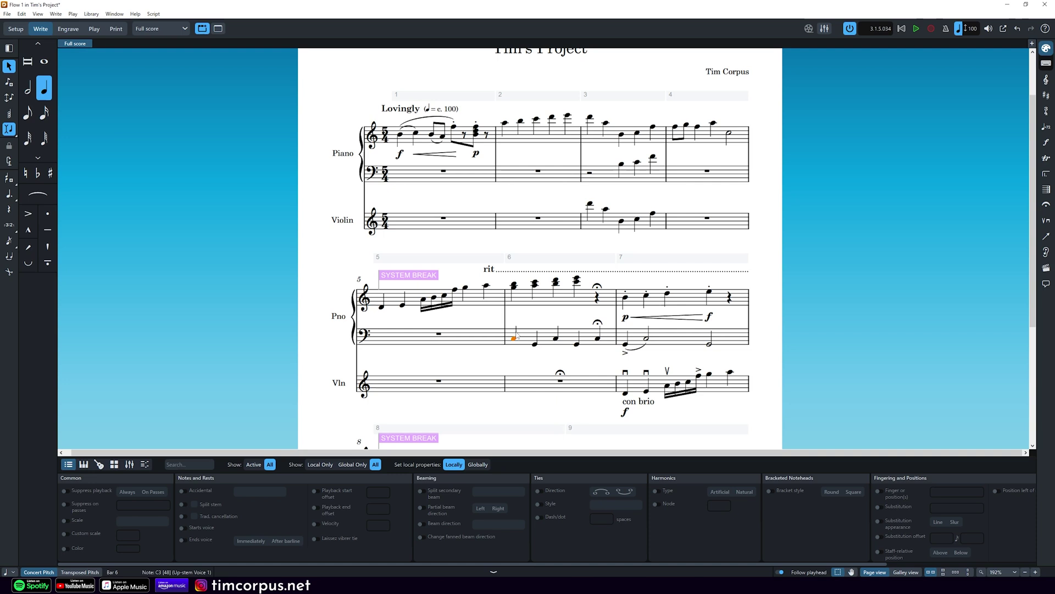
key("shift+p")
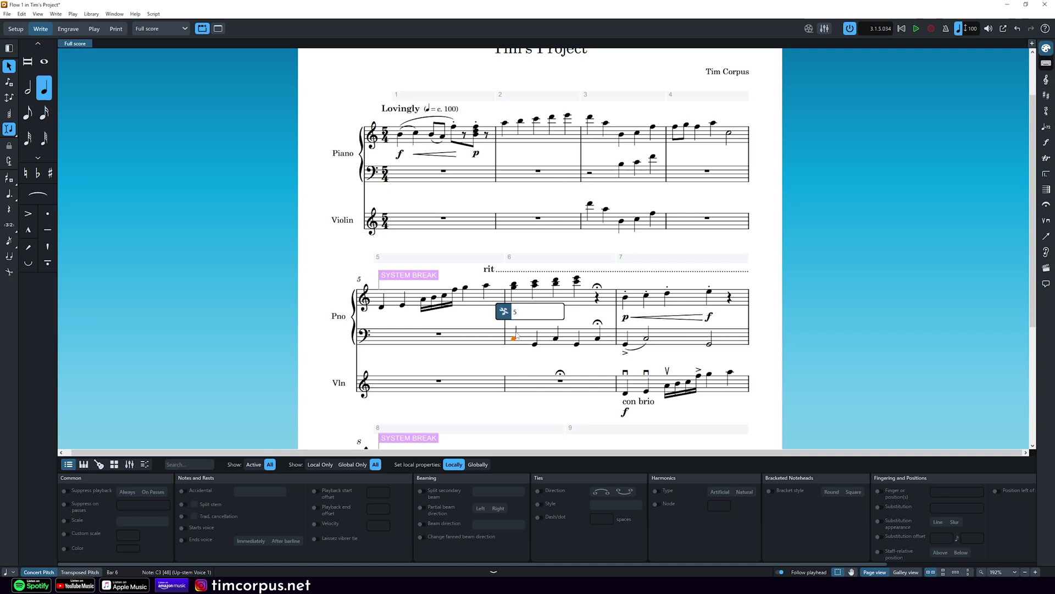
key("Return")
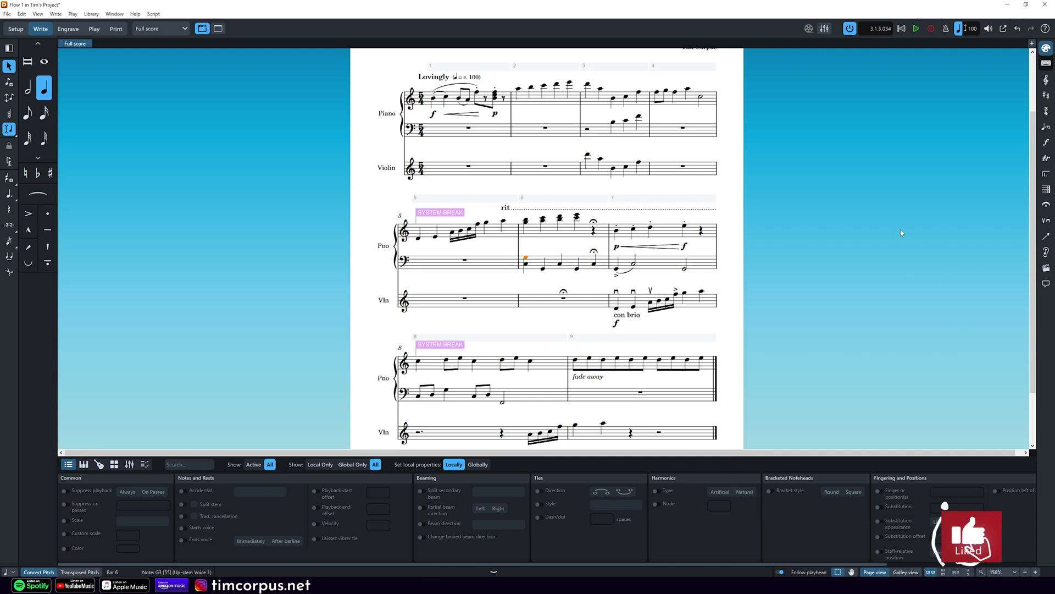
- Select the violin's bar 1 rest and show the major key signatures for adding one there
left_click(466, 167)
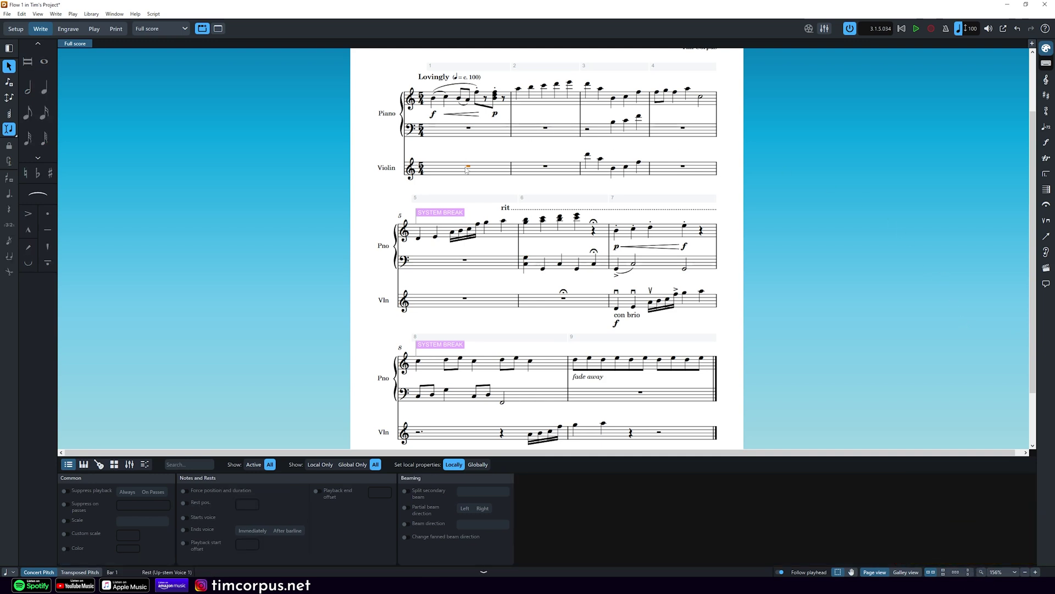
left_click(422, 170)
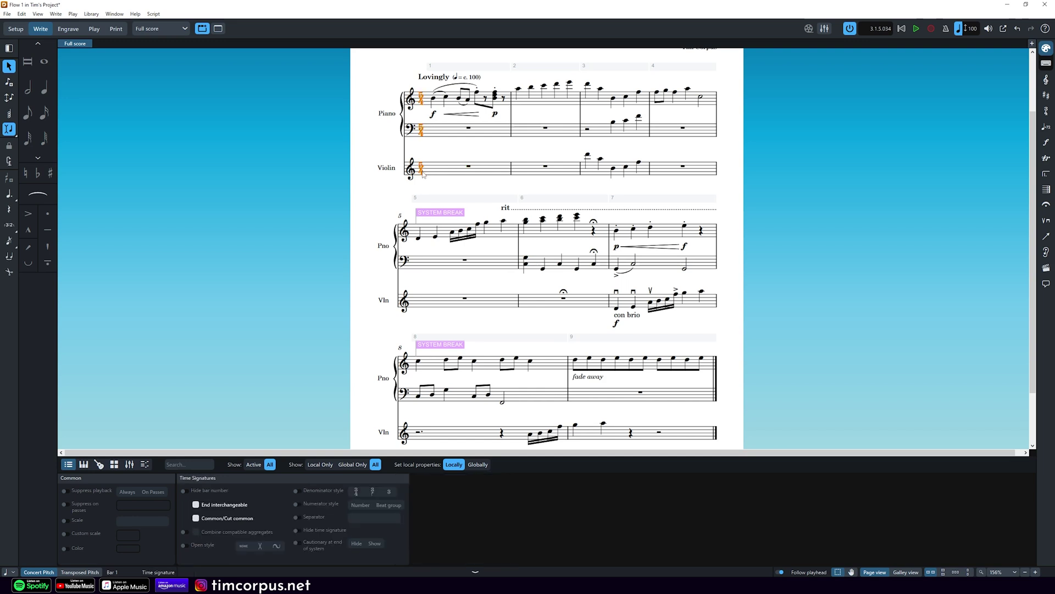
key("Right")
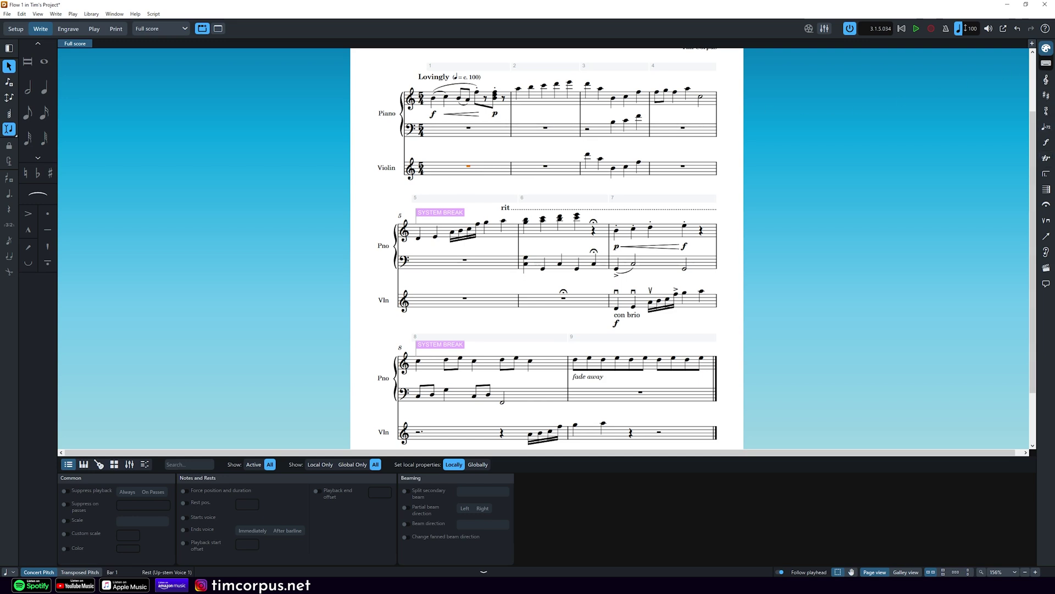
left_click(1046, 95)
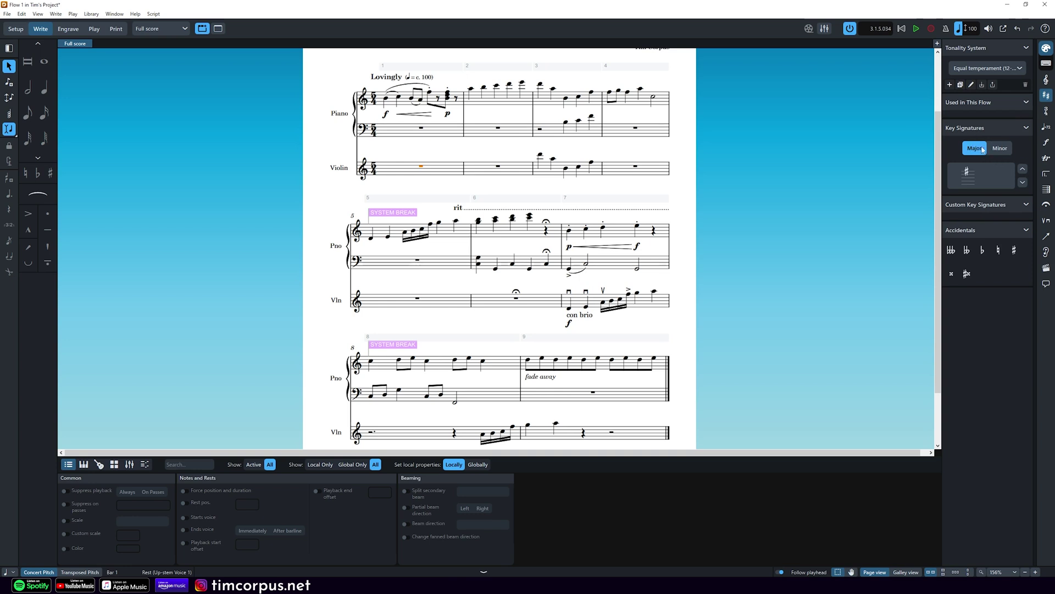
left_click(1001, 148)
left_click(974, 149)
- Browse the major key signatures to the two-sharp one, D major, and add it to the score at bar 1
left_click(1022, 171)
left_click(1022, 171)
left_click(1022, 171)
left_click(1022, 171)
left_click(1022, 183)
left_click(1022, 183)
left_click(1022, 183)
left_click(1023, 182)
left_click(1023, 182)
left_click(1023, 183)
left_click(1023, 183)
left_click(1022, 171)
left_click(1023, 171)
left_click(1022, 171)
left_click(1022, 171)
left_click(1022, 170)
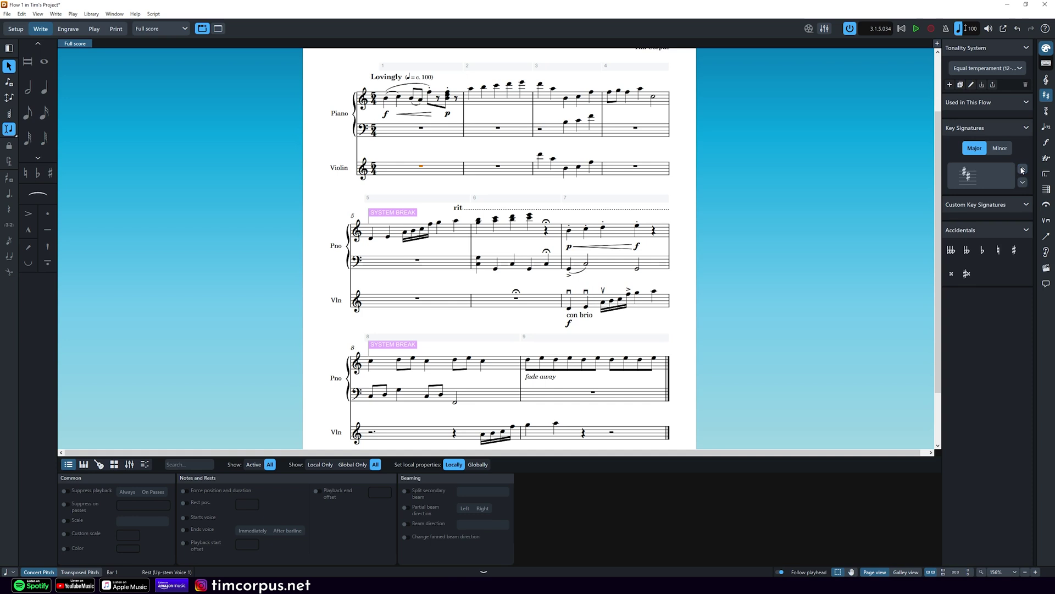
left_click(979, 174)
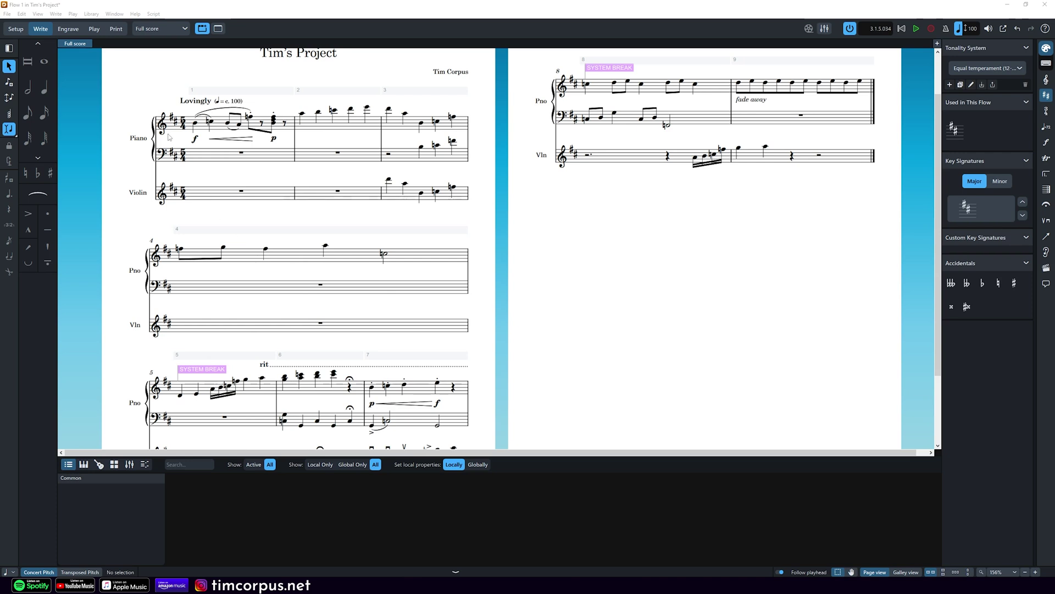
- Switch to Engrave mode and delete the system break at bar 5
left_click(68, 29)
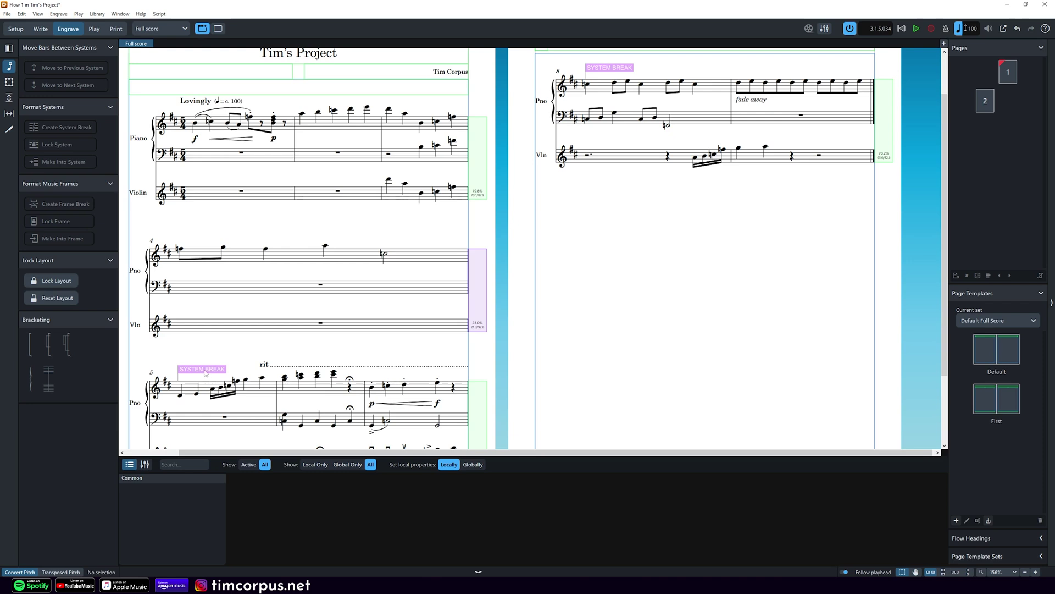
left_click(205, 372)
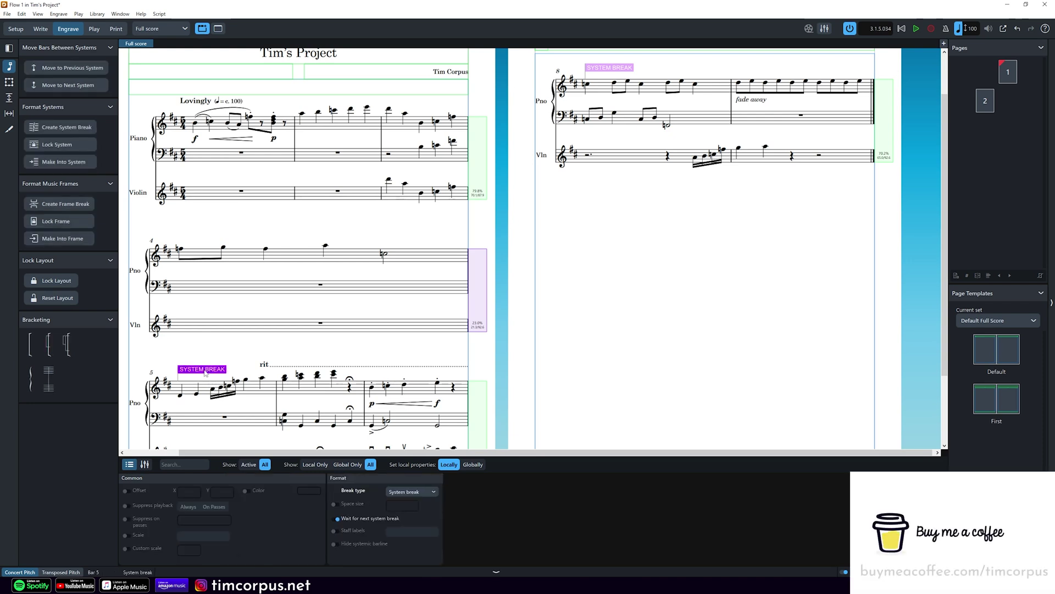
key("Delete")
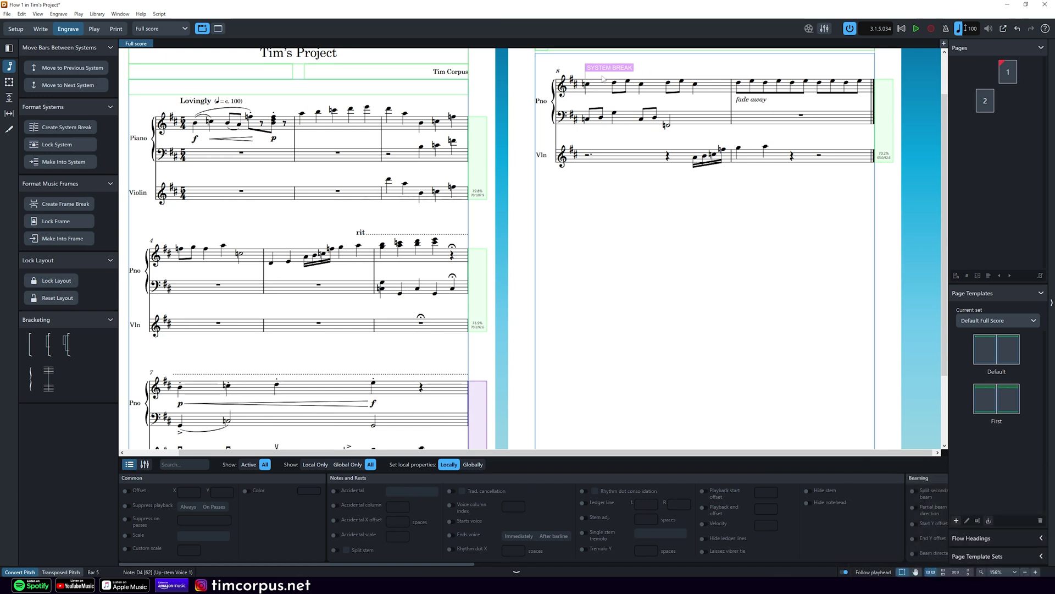
scroll(626, 135, "down", 1)
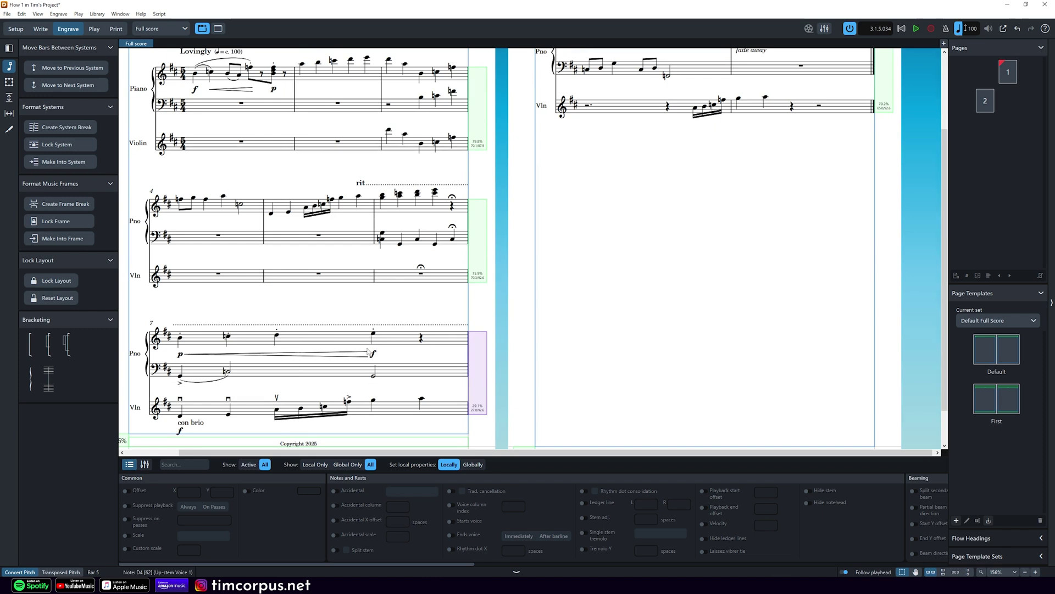
- Delete the system break at bar 8 so its bars can join the previous system, and clear the selection
scroll(632, 123, "up", 2)
left_click(621, 94)
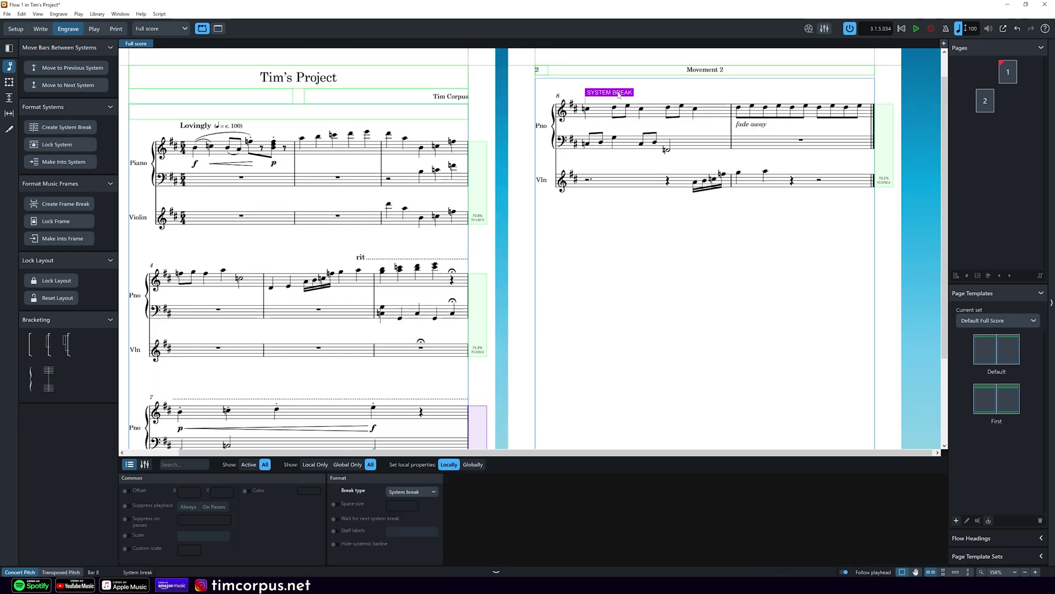
key("Delete")
scroll(660, 248, "down", 2)
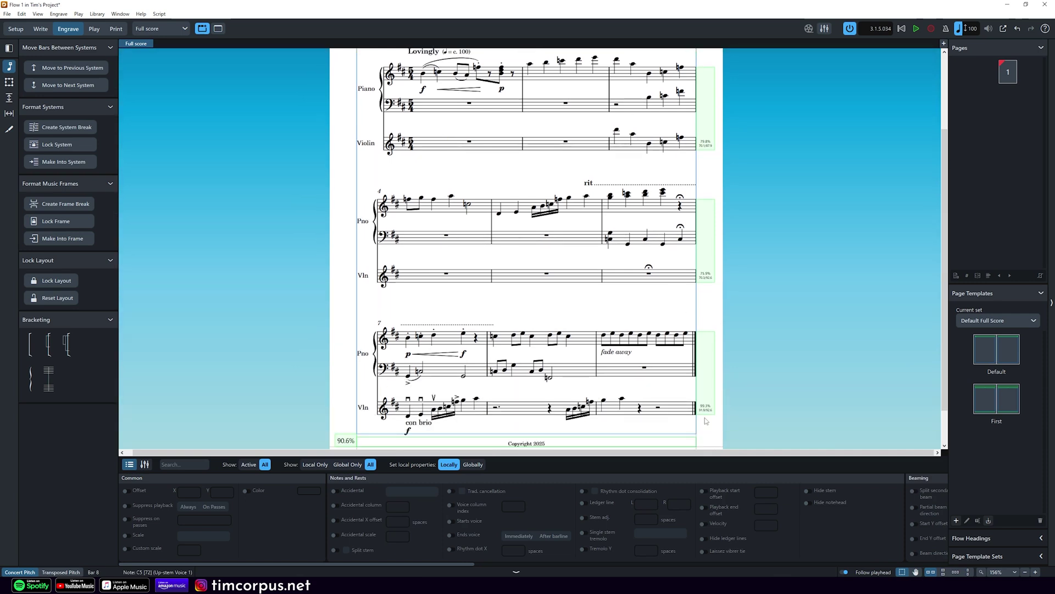
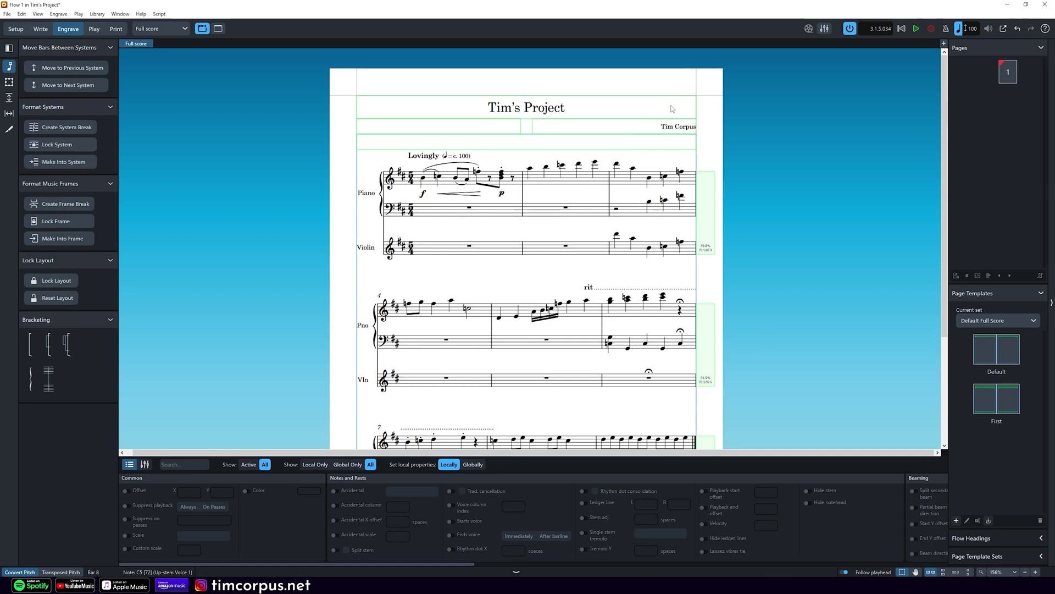
key("Escape")
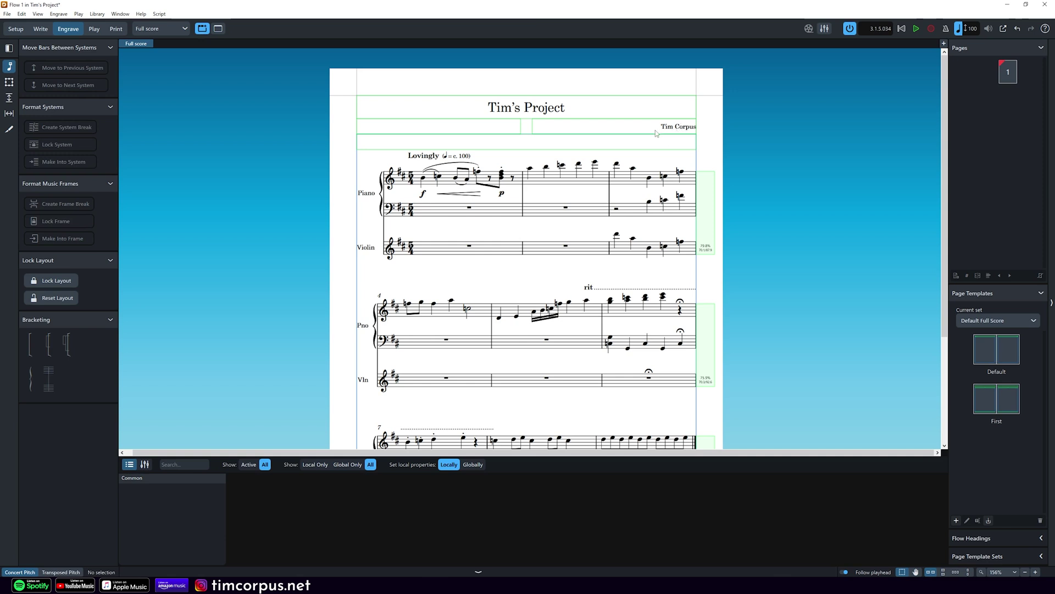
- Enable graphic frame editing and enlarge the title and composer frames on the first page, leaving no frame selected
left_click(10, 82)
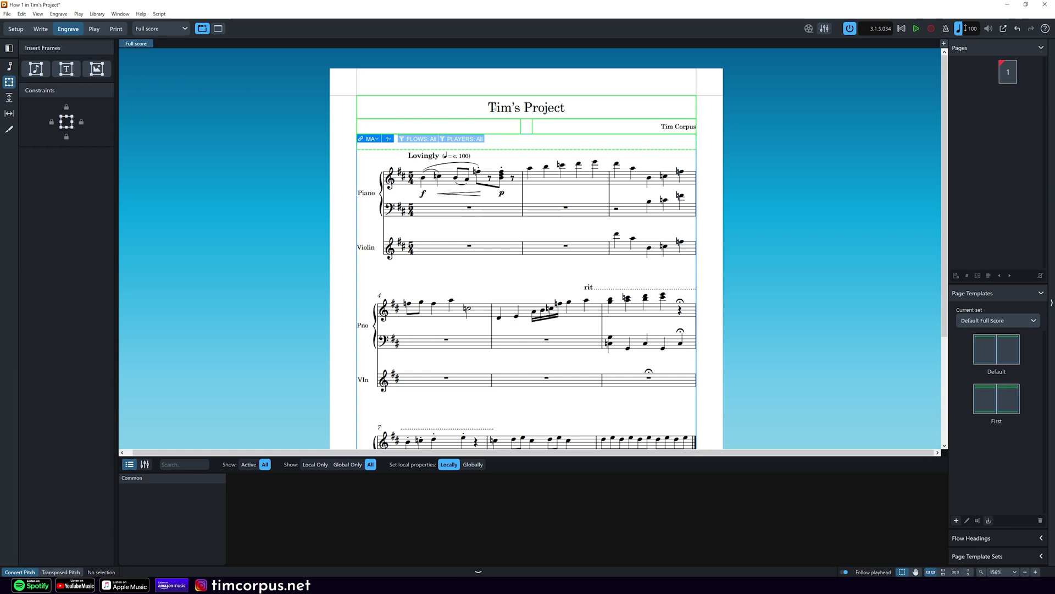
left_click(671, 137)
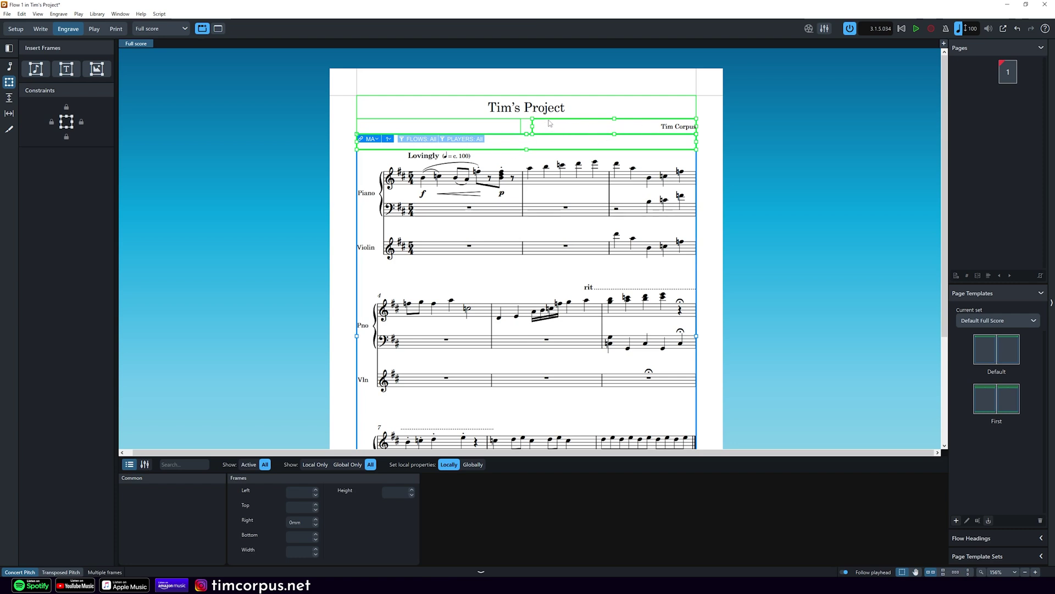
left_click(532, 126)
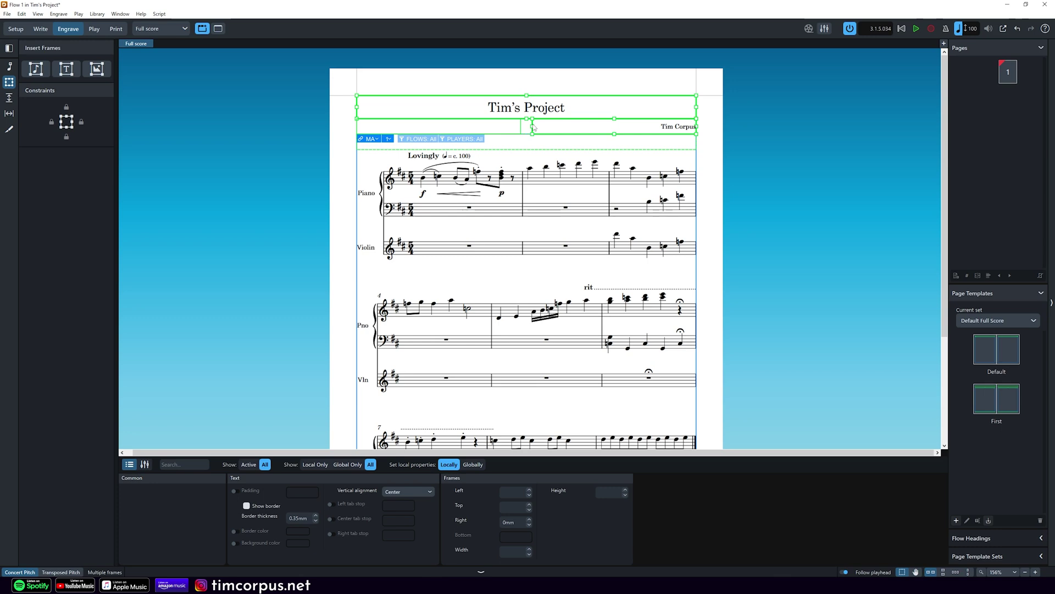
scroll(676, 121, "up", 5)
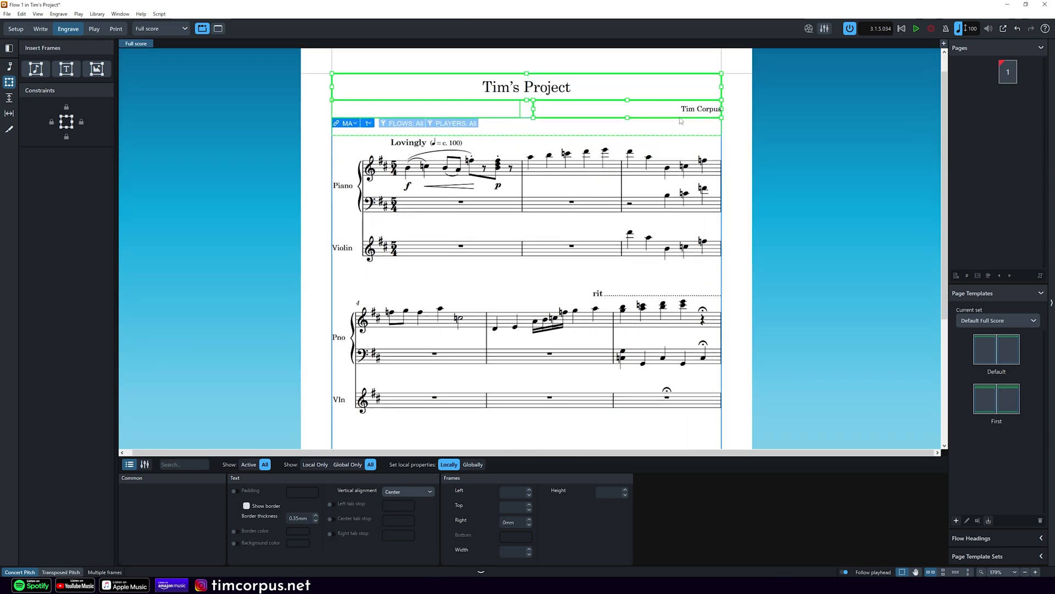
scroll(740, 178, "up", 1)
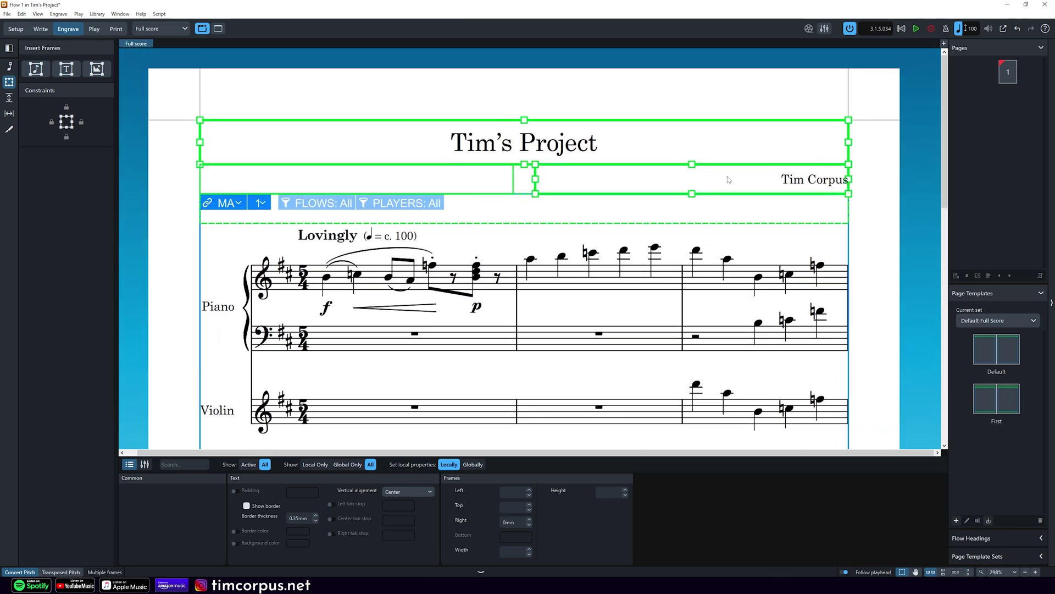
key("Escape")
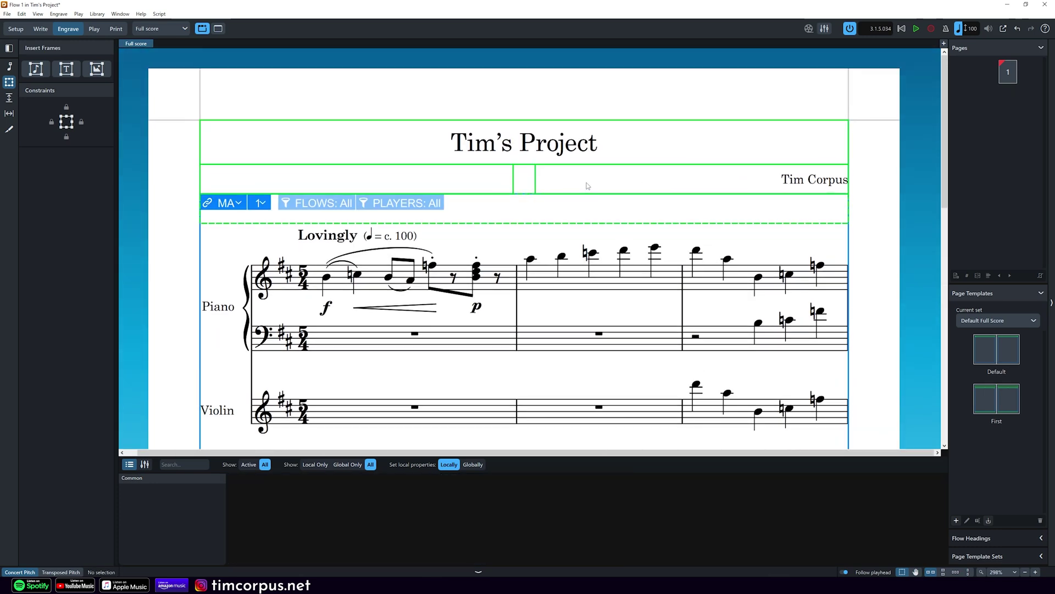
- Stretch the composer text frame downward to about 57 mm high and shrink it back to about 8 mm
left_click(537, 177)
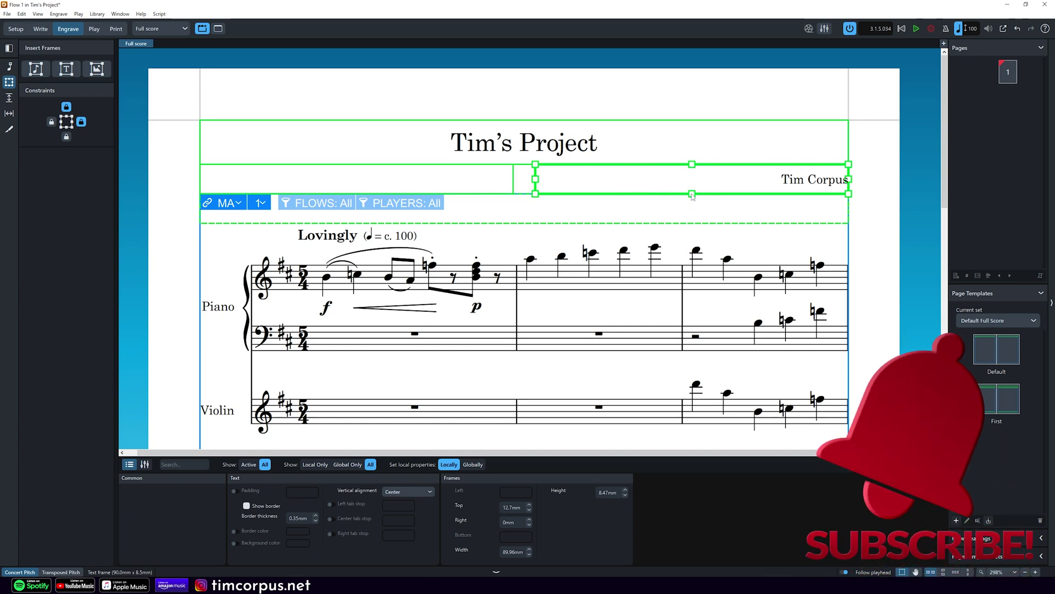
left_click_drag(692, 195, 692, 361)
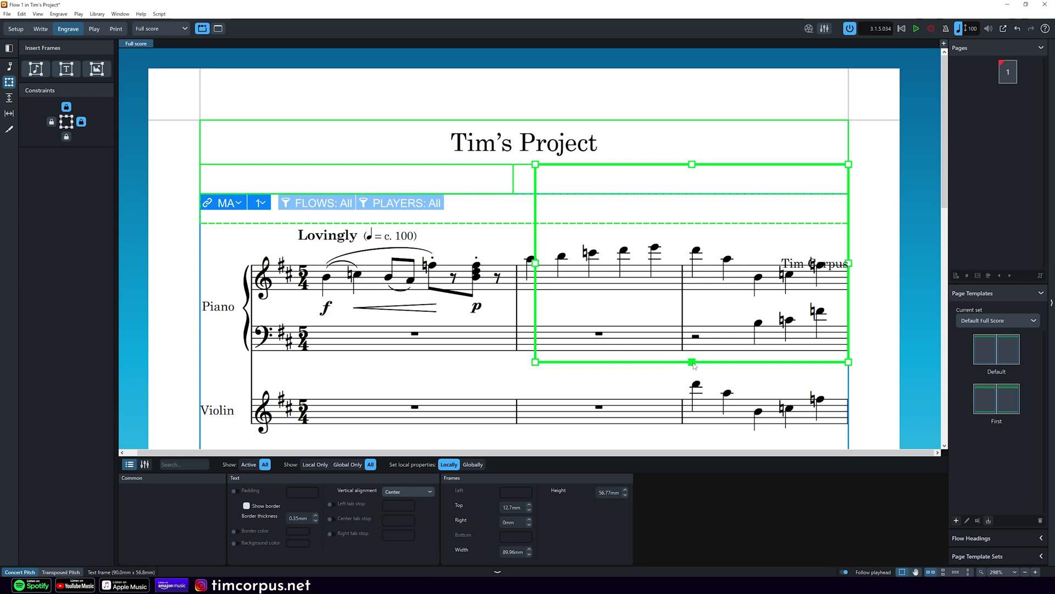
left_click_drag(692, 363, 688, 194)
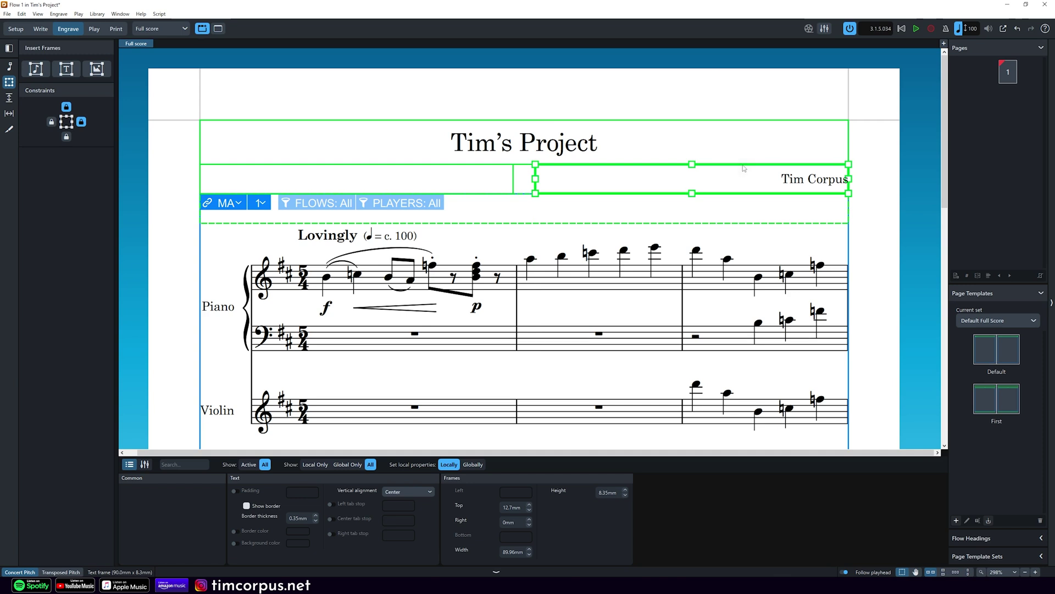
- Move the composer text frame up beside the title and lower it slightly to line up with the title frame's bottom edge
left_click_drag(743, 166, 747, 134)
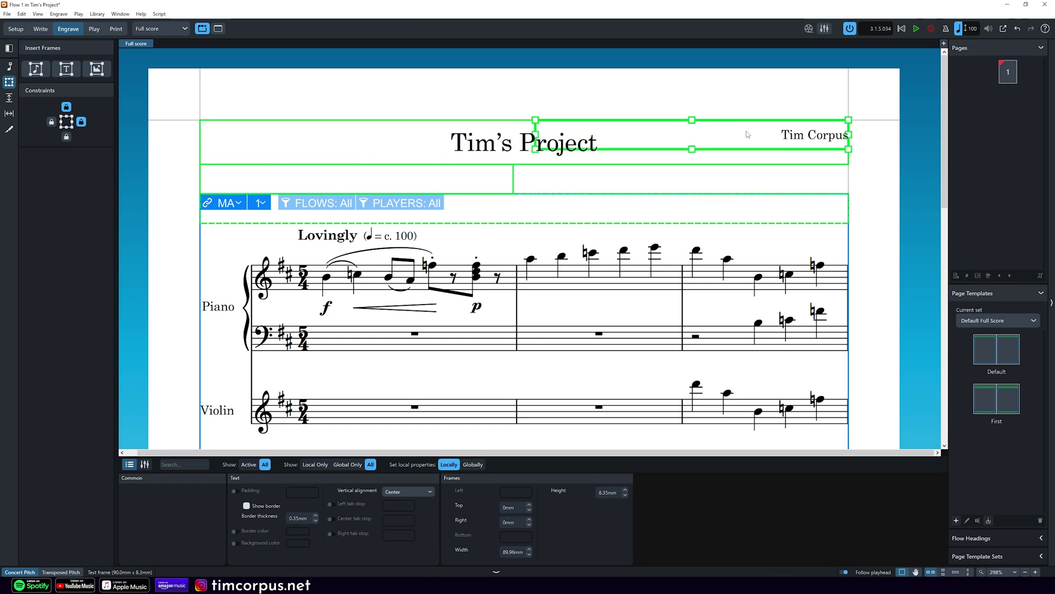
left_click(868, 177)
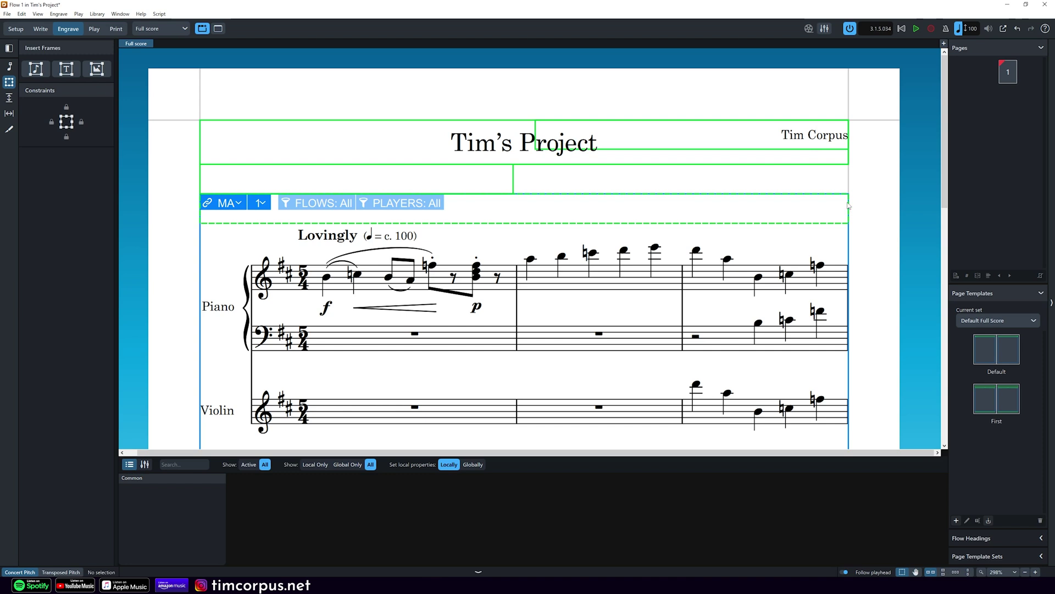
left_click(820, 152)
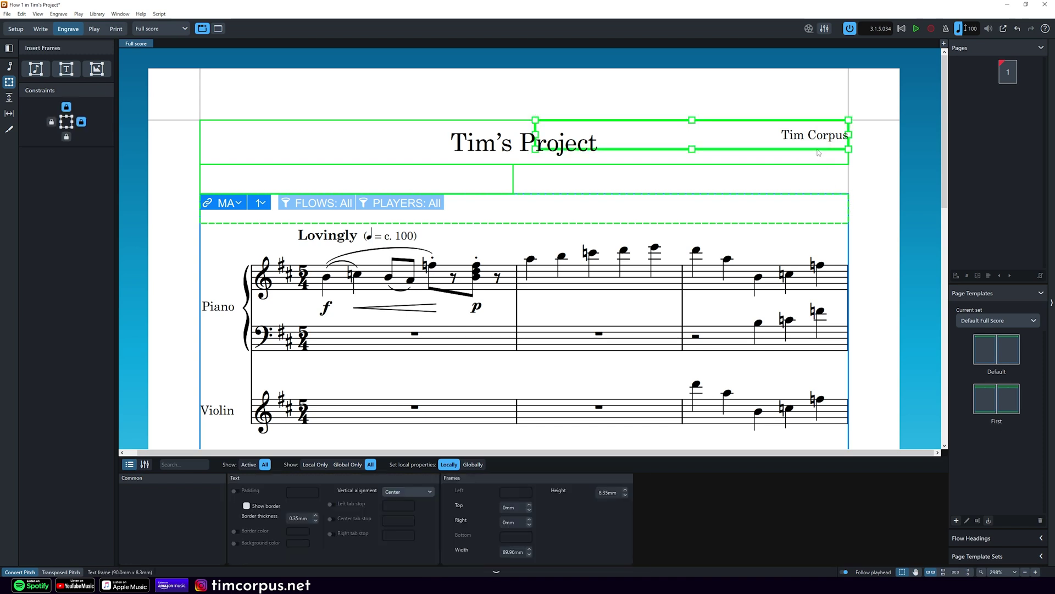
left_click_drag(819, 152, 819, 164)
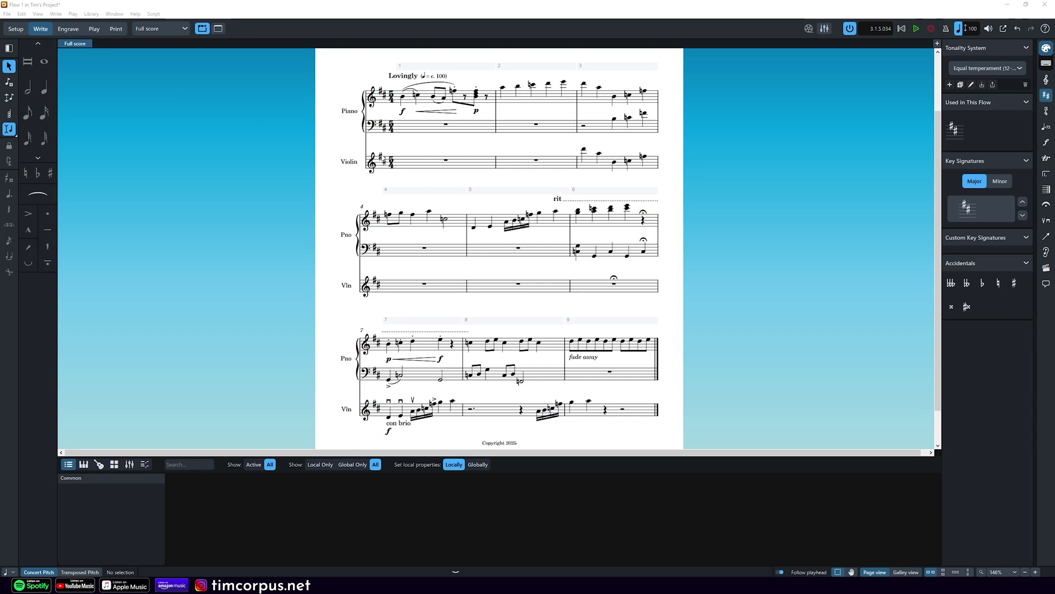
- Switch to Setup mode and expand the piano and violin players to show their instruments
left_click(15, 29)
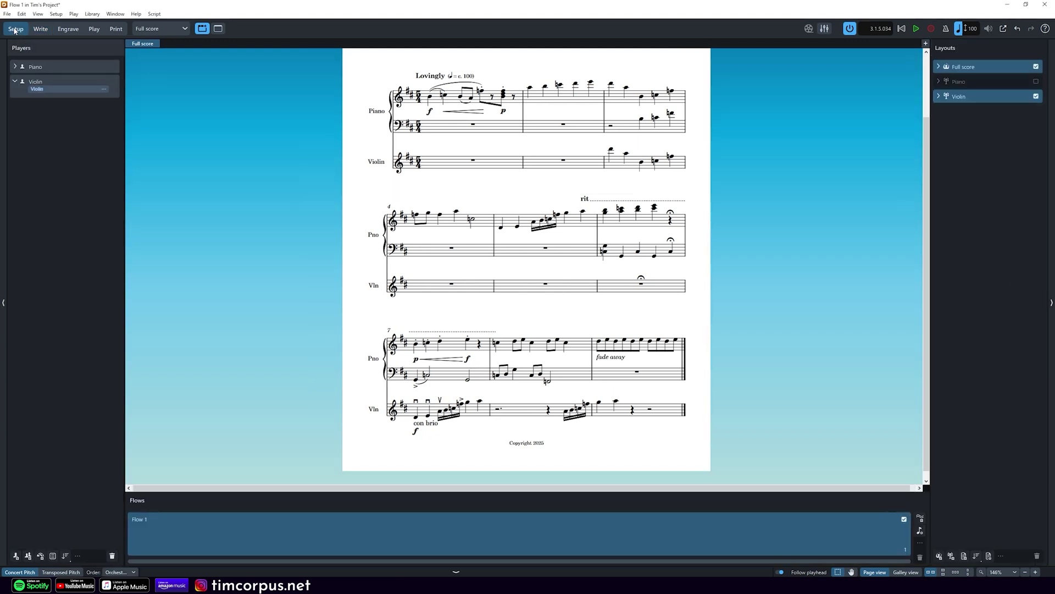
left_click(15, 82)
left_click(15, 82)
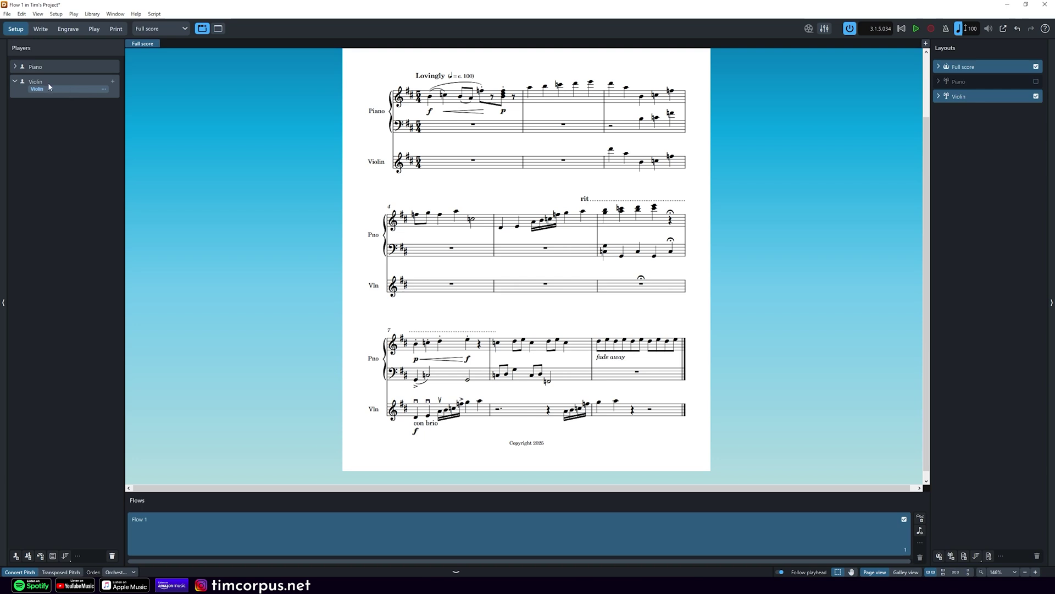
left_click(53, 67)
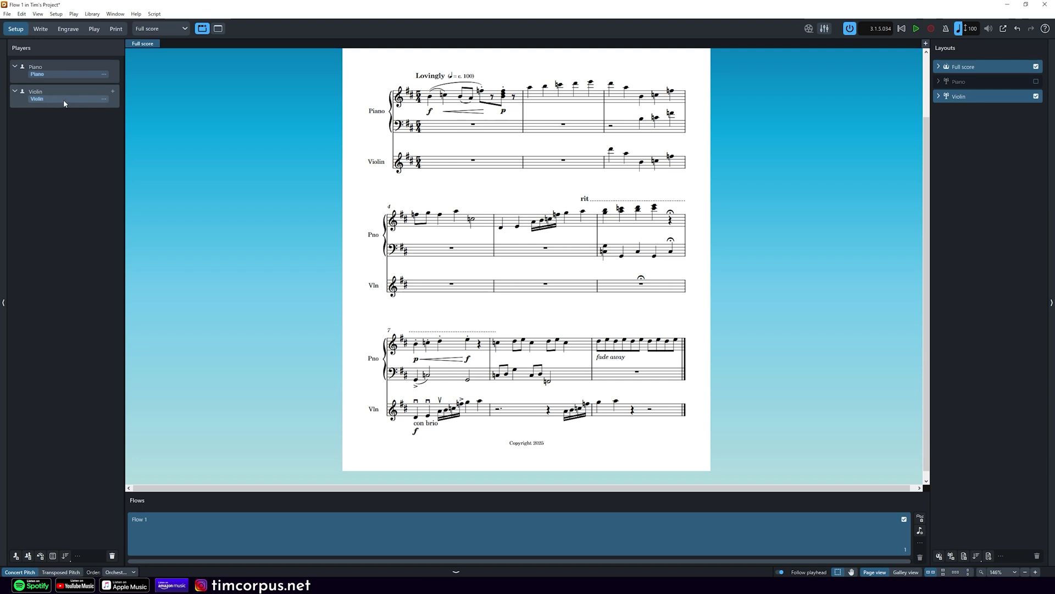
- Change the violin player's instrument to Viola from the Strings family
left_click(104, 99)
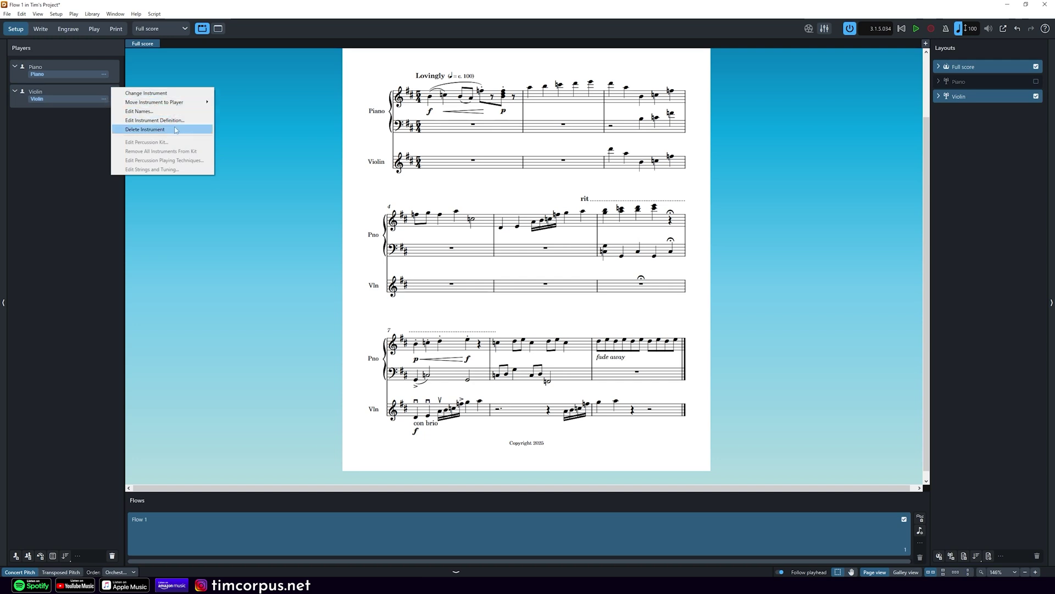
left_click(158, 93)
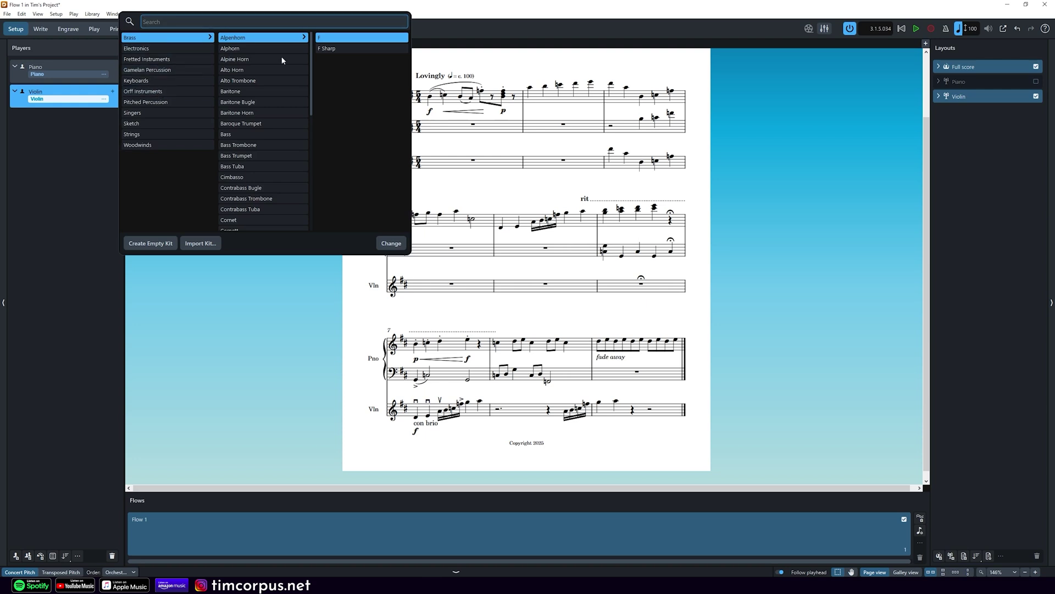
type("viola")
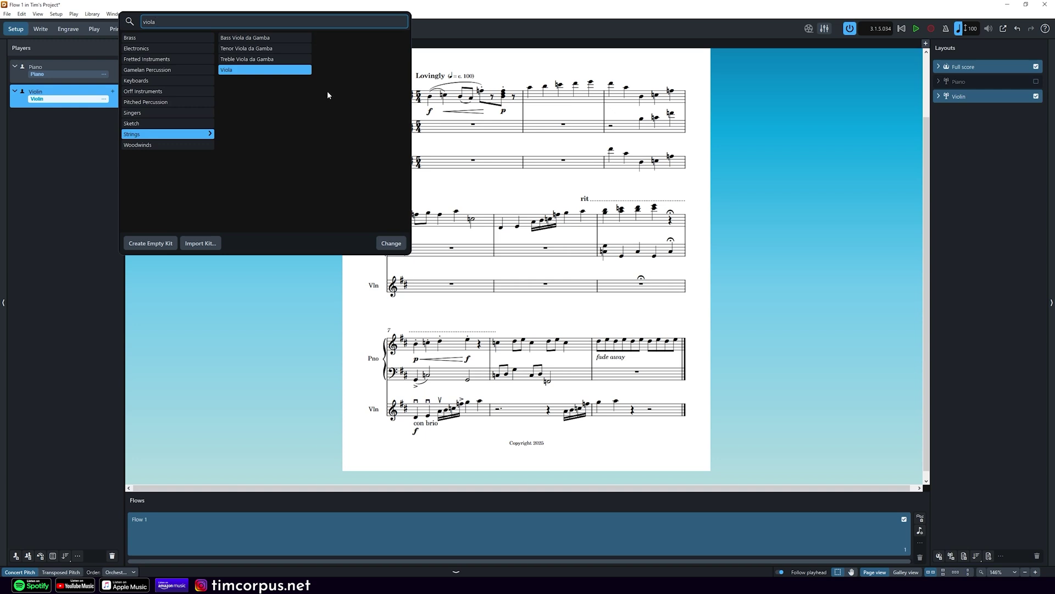
double_click(237, 71)
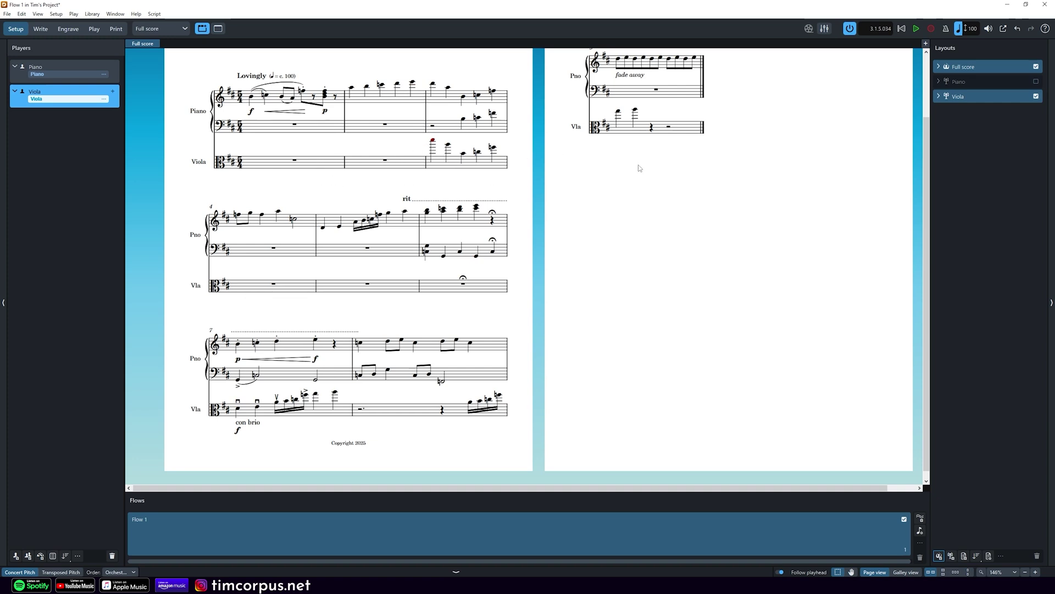
- In Write mode, select the whole viola part from bar 1 to bar 9 and transpose it down an octave
scroll(390, 154, "up", 1)
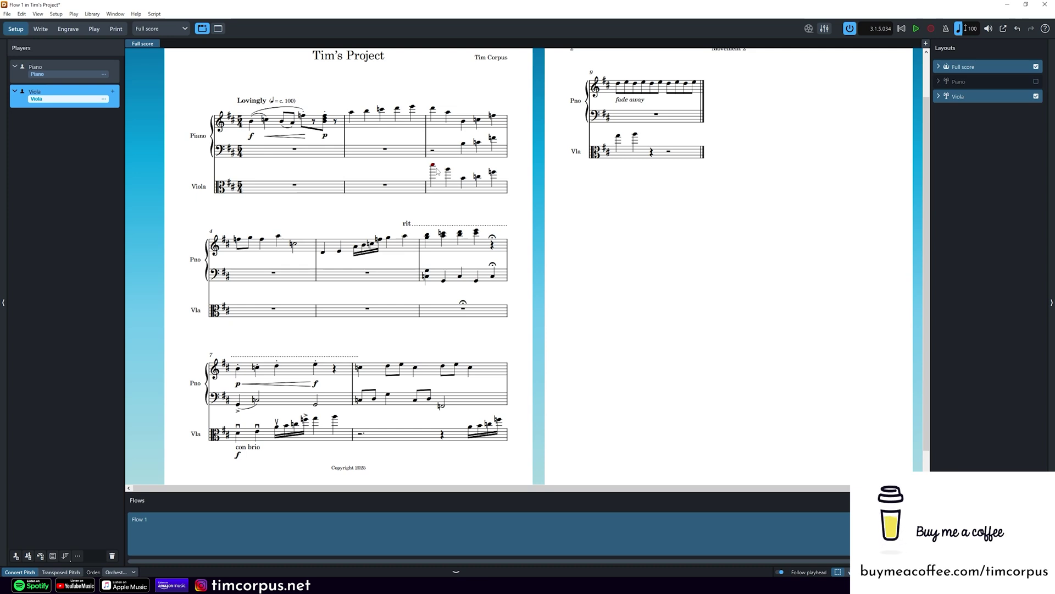
left_click(41, 29)
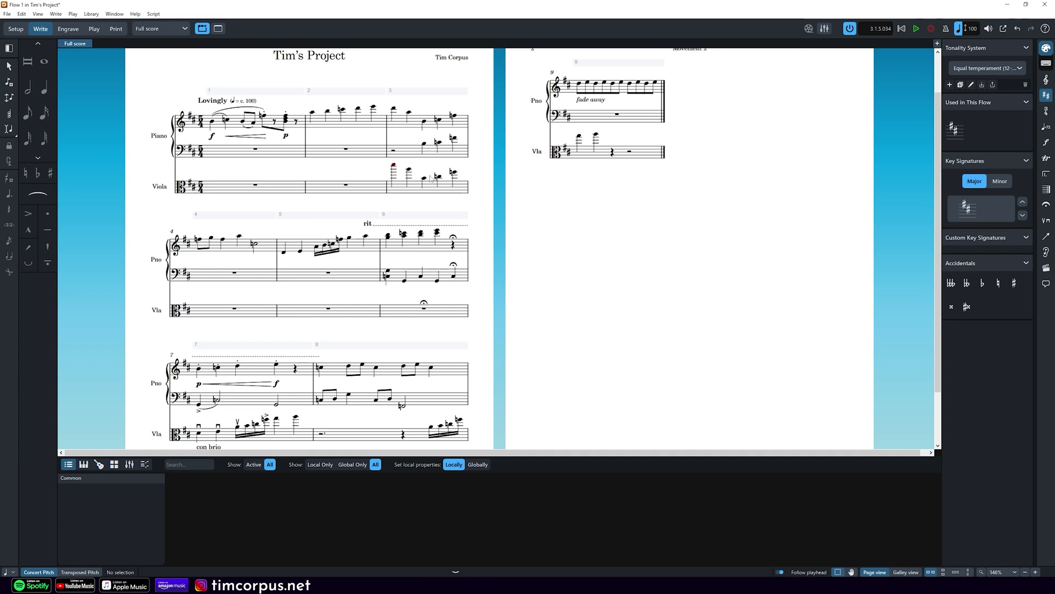
left_click(253, 187)
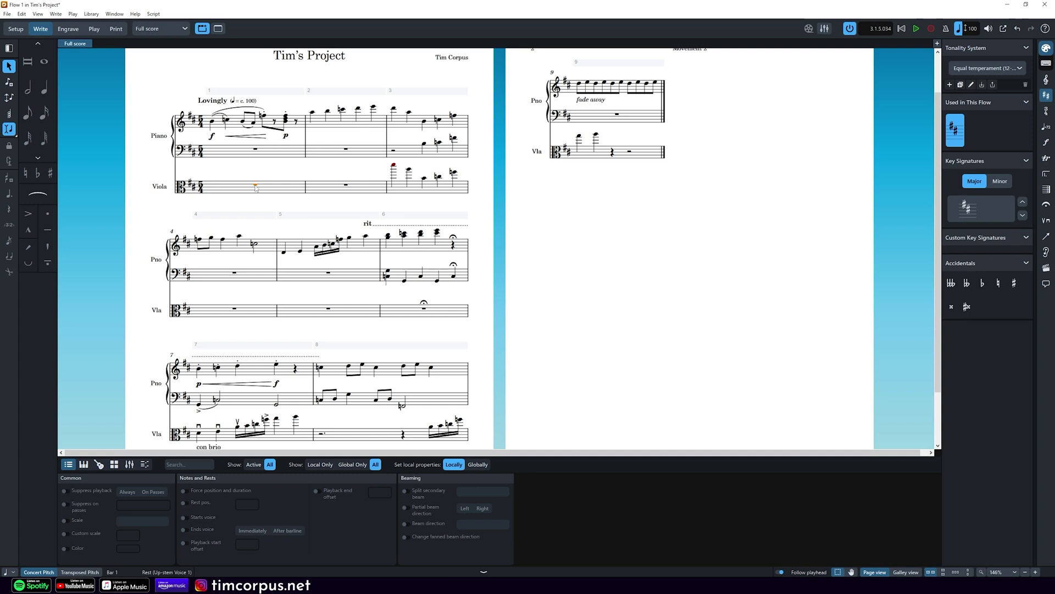
left_click(629, 154, "shift")
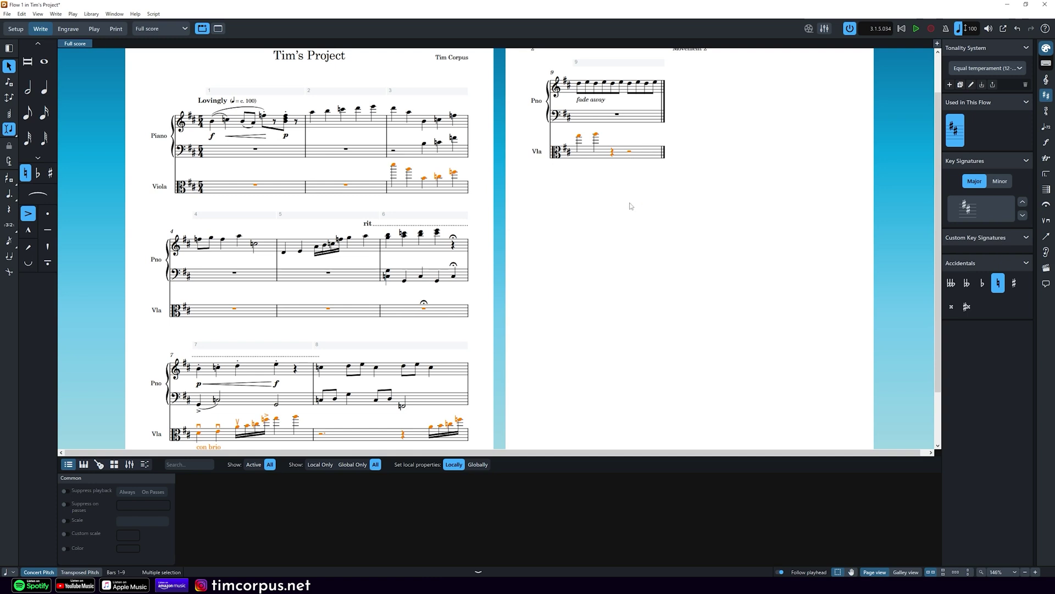
key("ctrl+alt+Down")
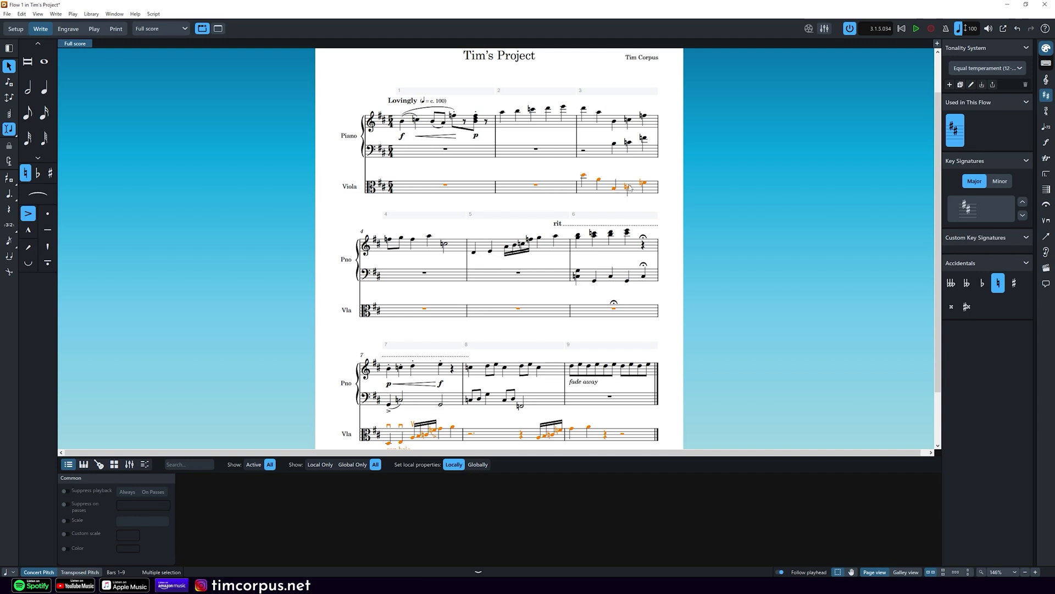
- Insert 8 empty bars at the end of the flow
scroll(630, 188, "down", 1)
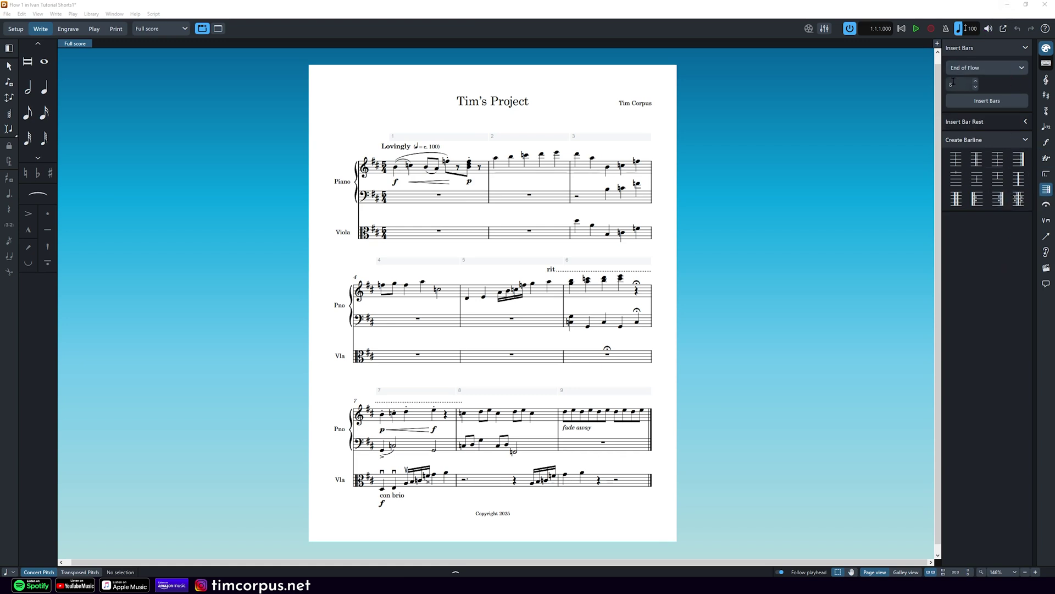
left_click(1016, 104)
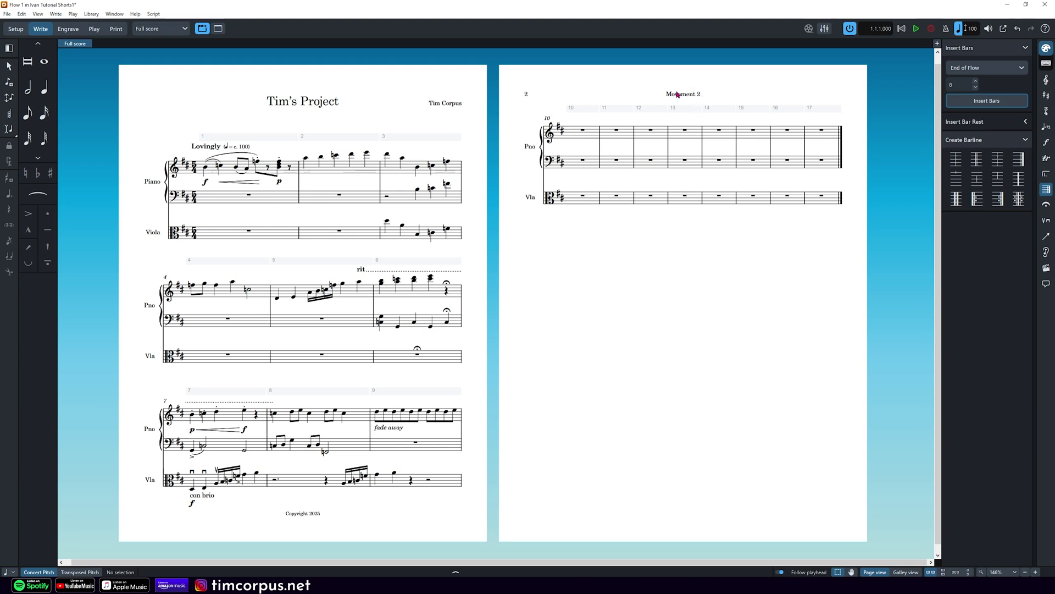
- In Engrave mode, inspect the text tokens in page 1's title frame and page 2's header frame
left_click(67, 29)
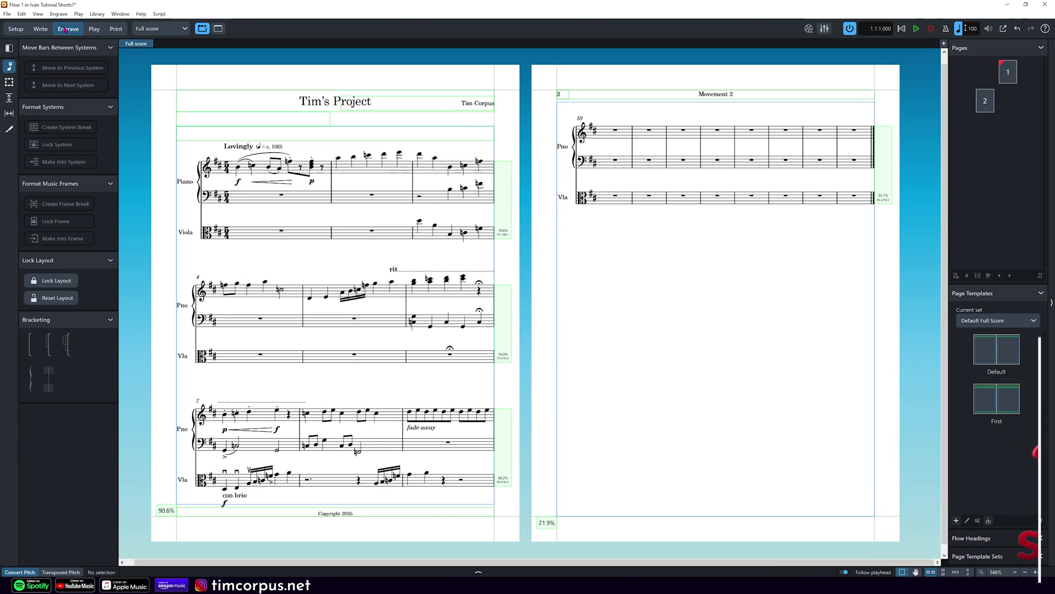
left_click(8, 82)
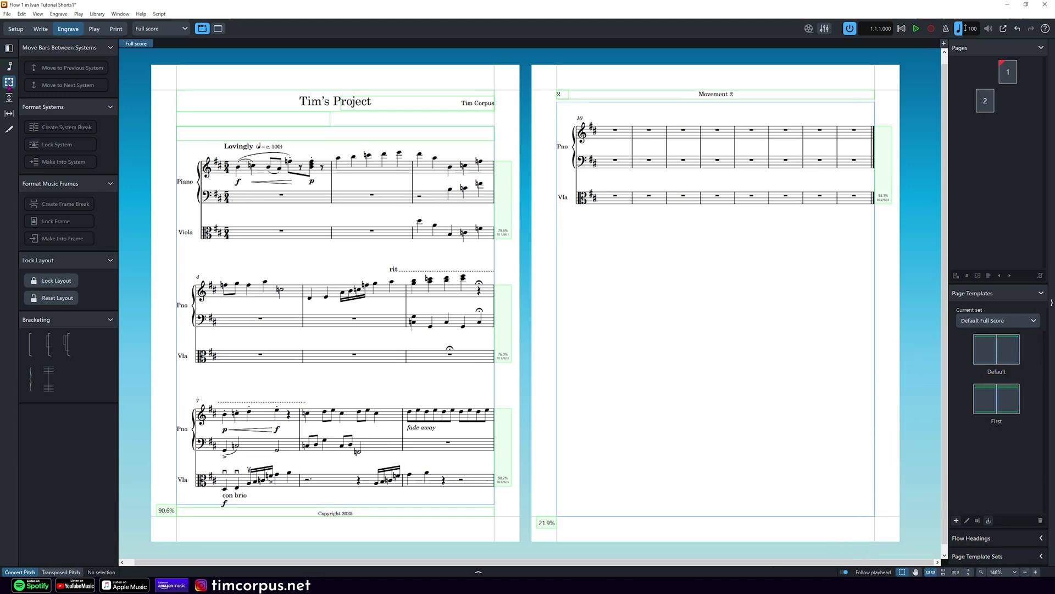
double_click(285, 103)
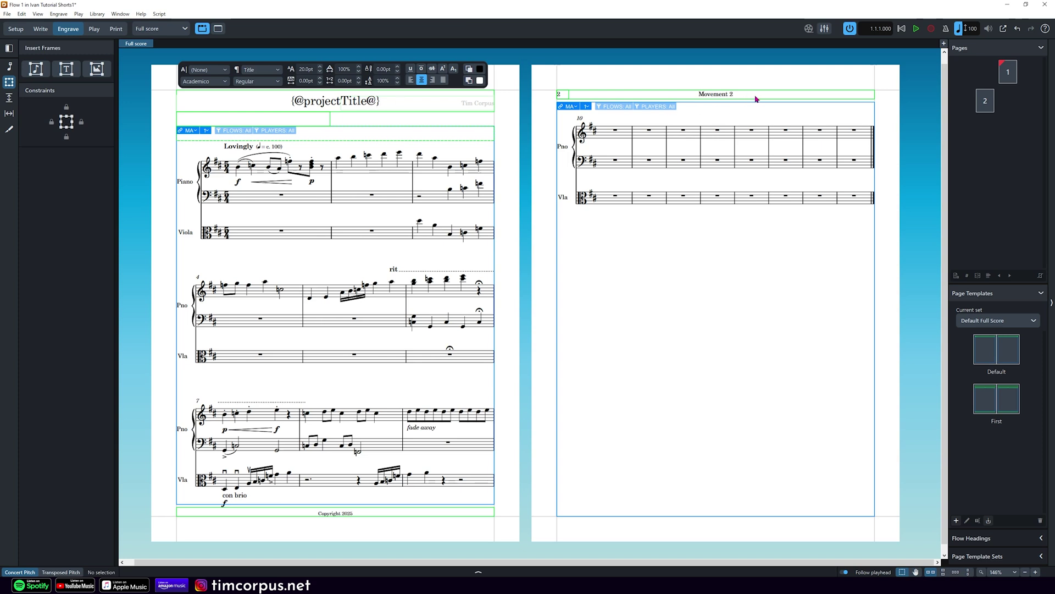
key("Escape")
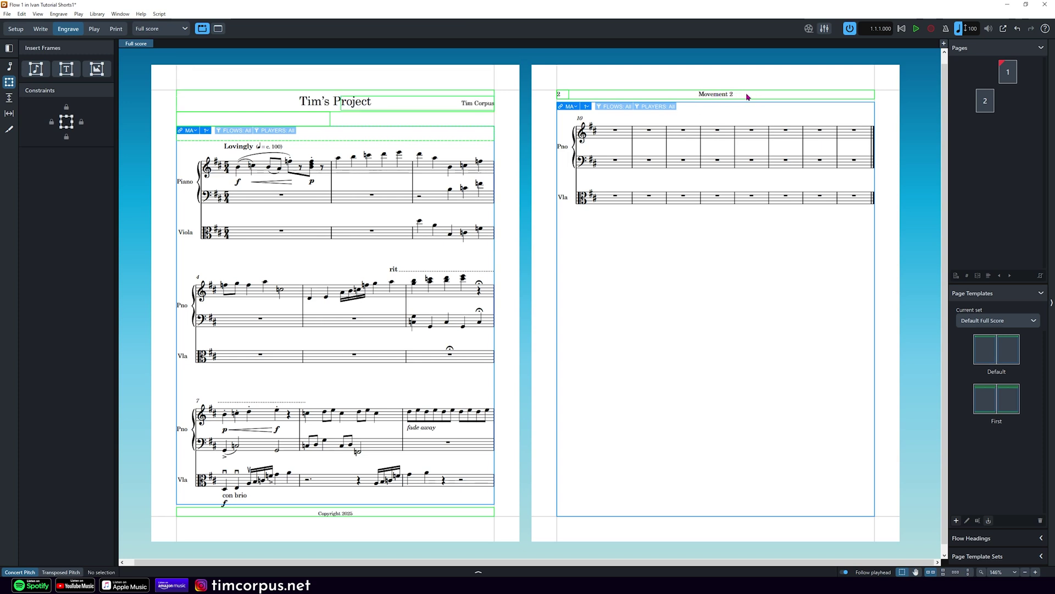
double_click(747, 95)
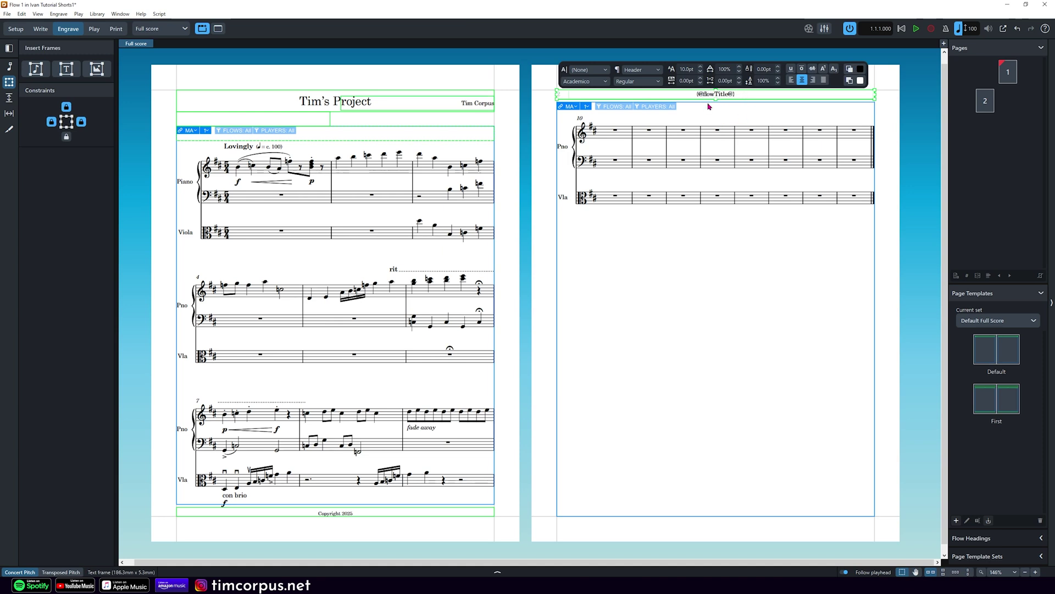
key("Escape")
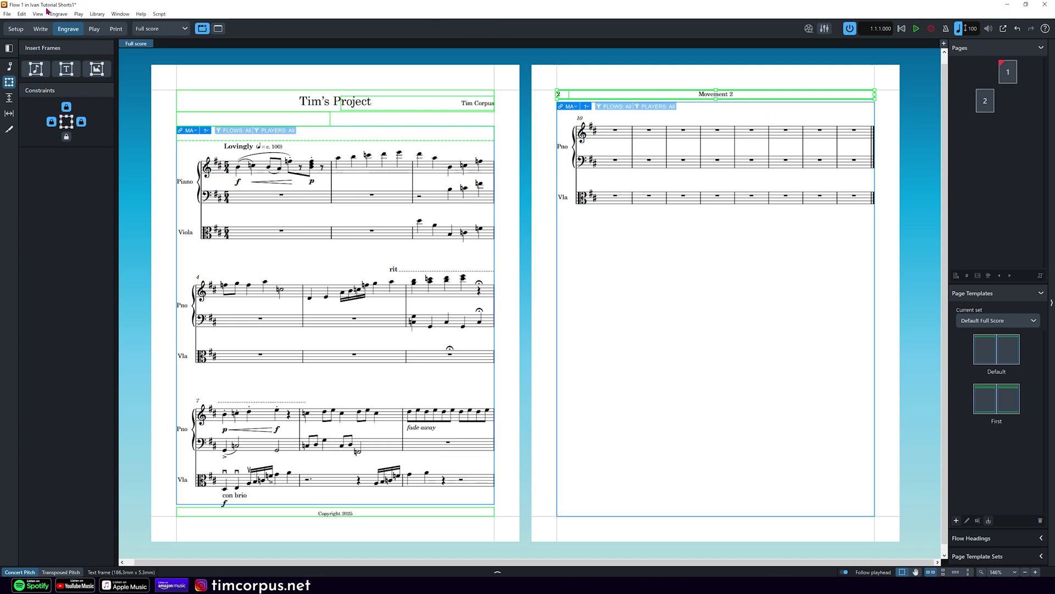
- Open the project information and compare the title and other entries of the project with those of Flow 1
left_click(8, 14)
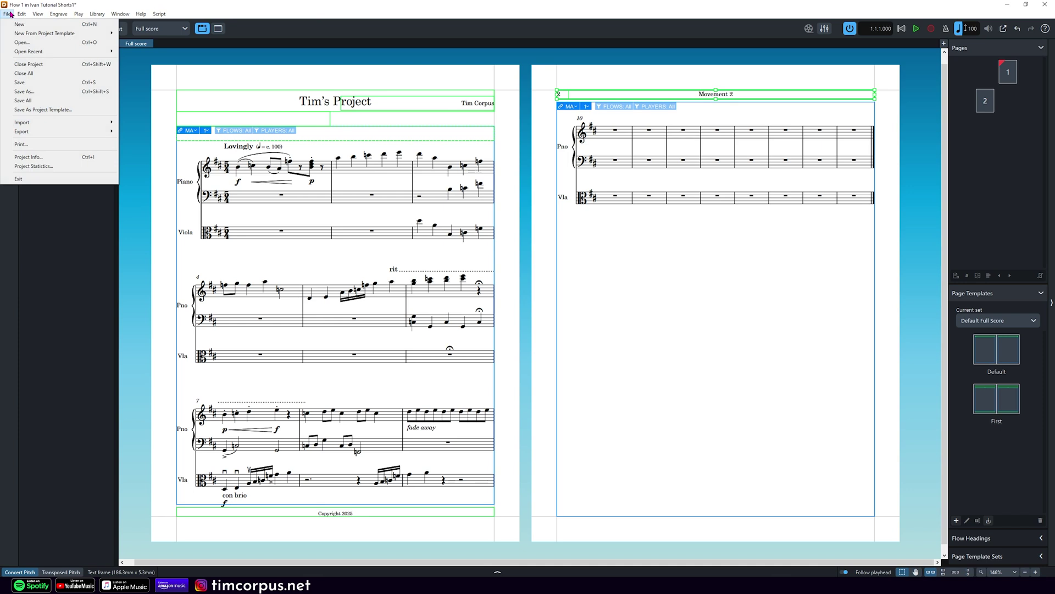
left_click(28, 157)
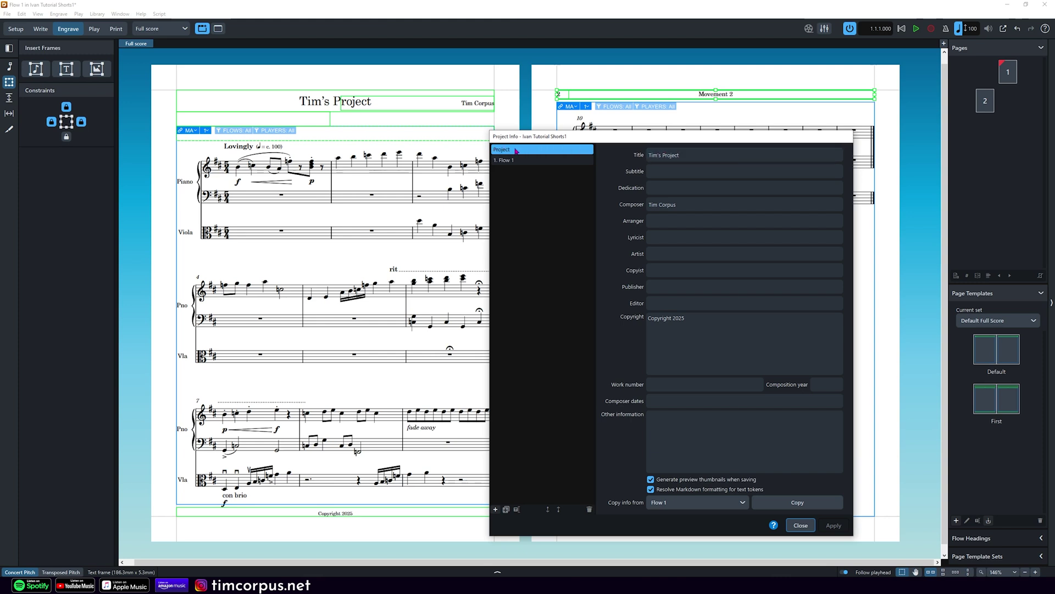
left_click(497, 162)
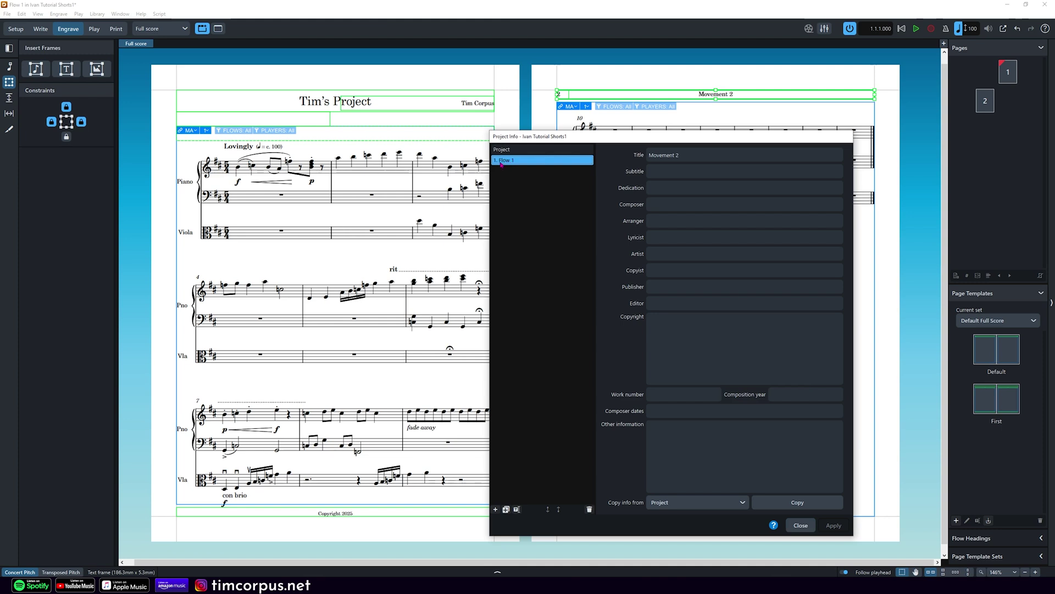
left_click(648, 155)
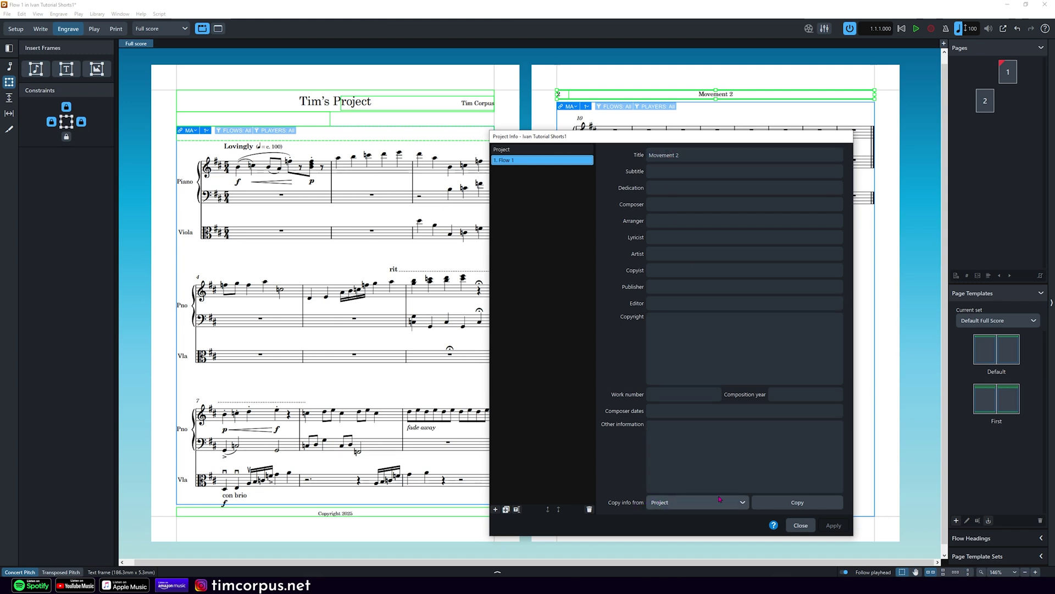
left_click(512, 152)
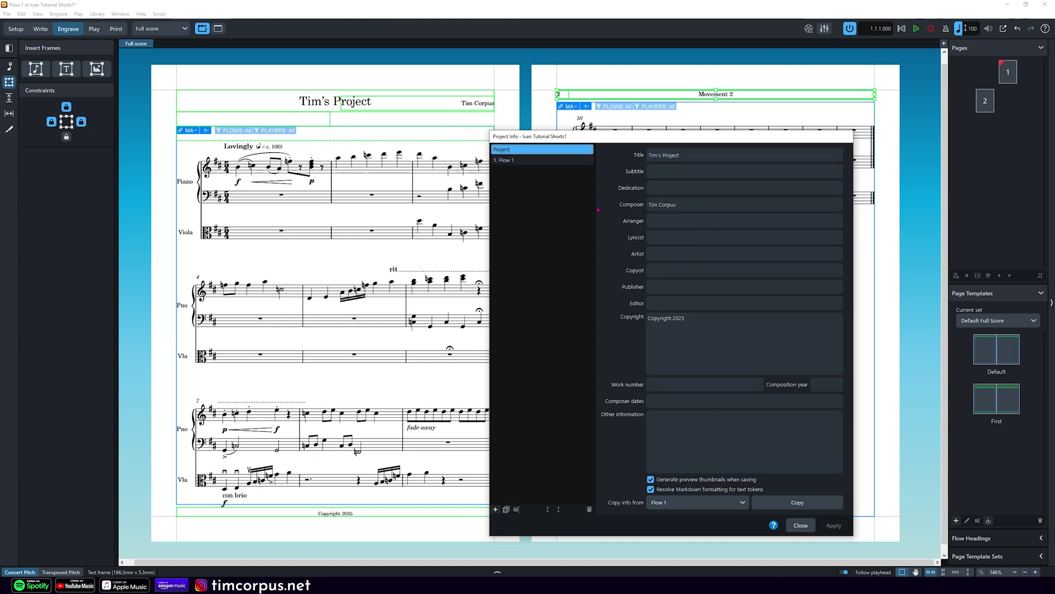
- Copy the Project information into Flow 1 and apply it, then check page 2's header text frame
left_click(542, 159)
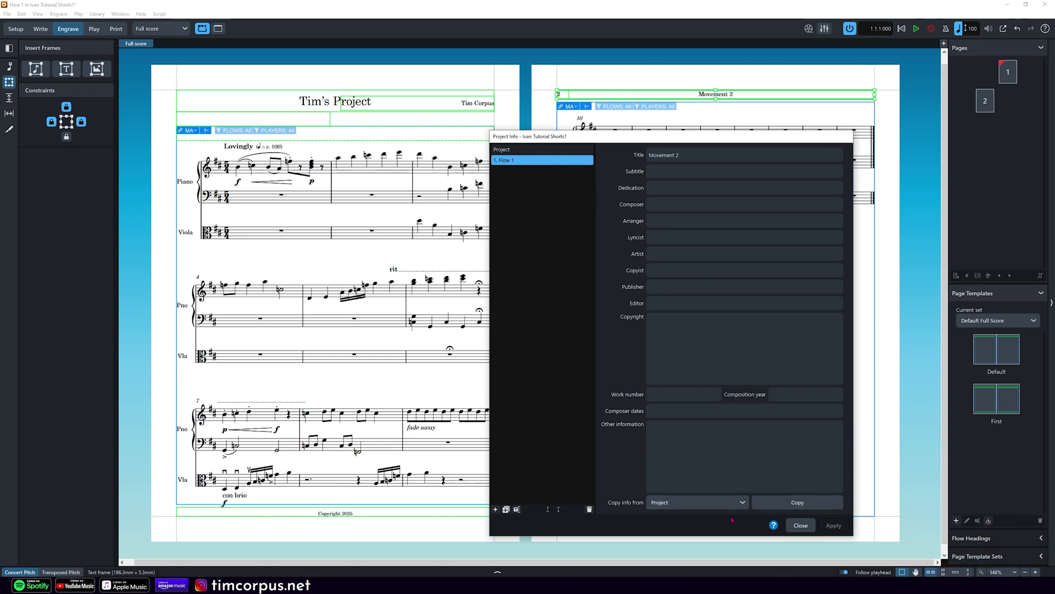
left_click(709, 502)
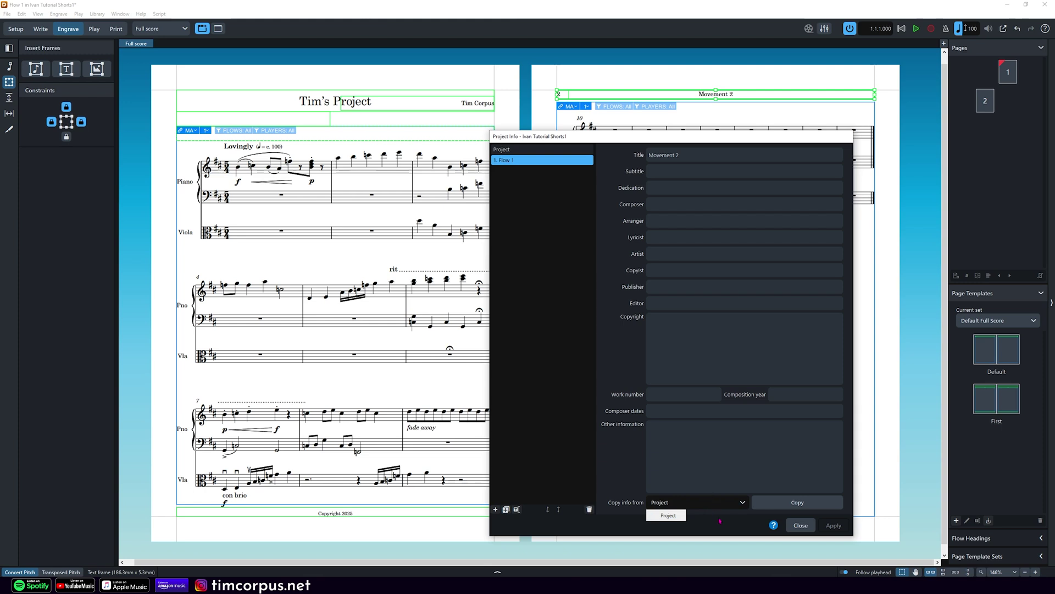
left_click(719, 519)
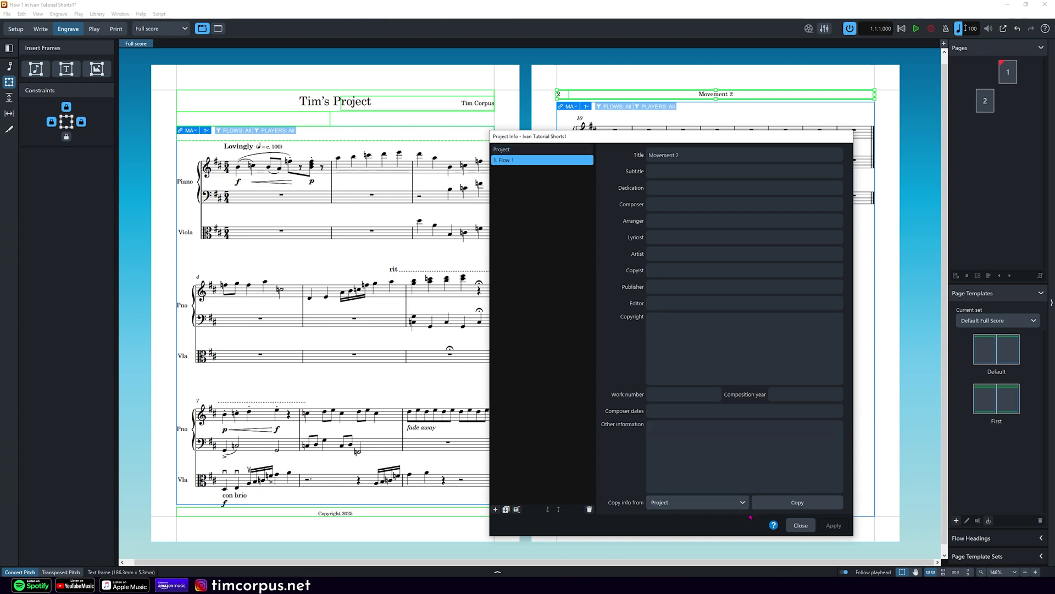
left_click(787, 503)
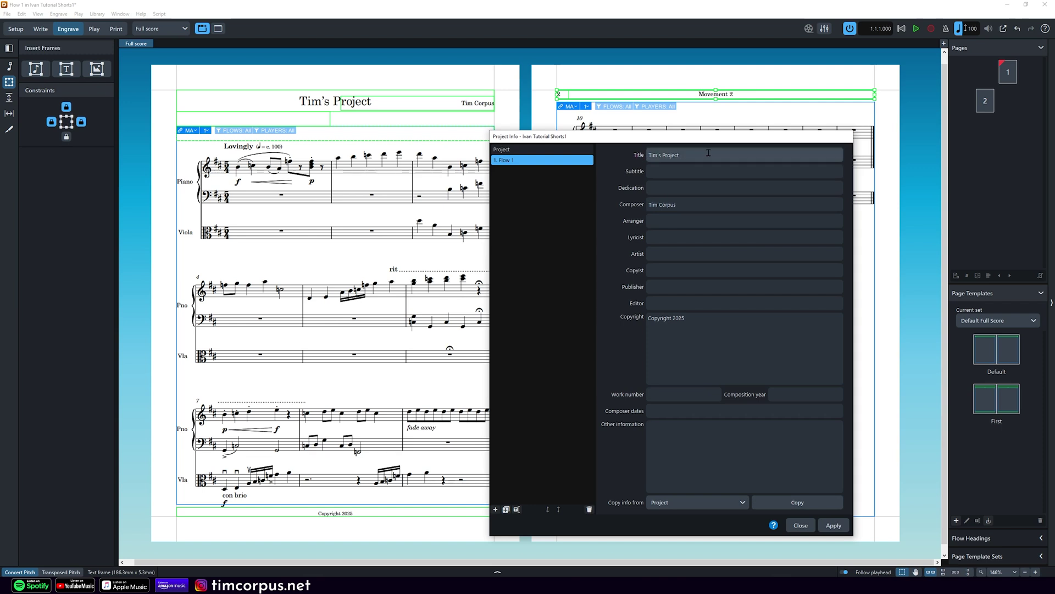
left_click(833, 525)
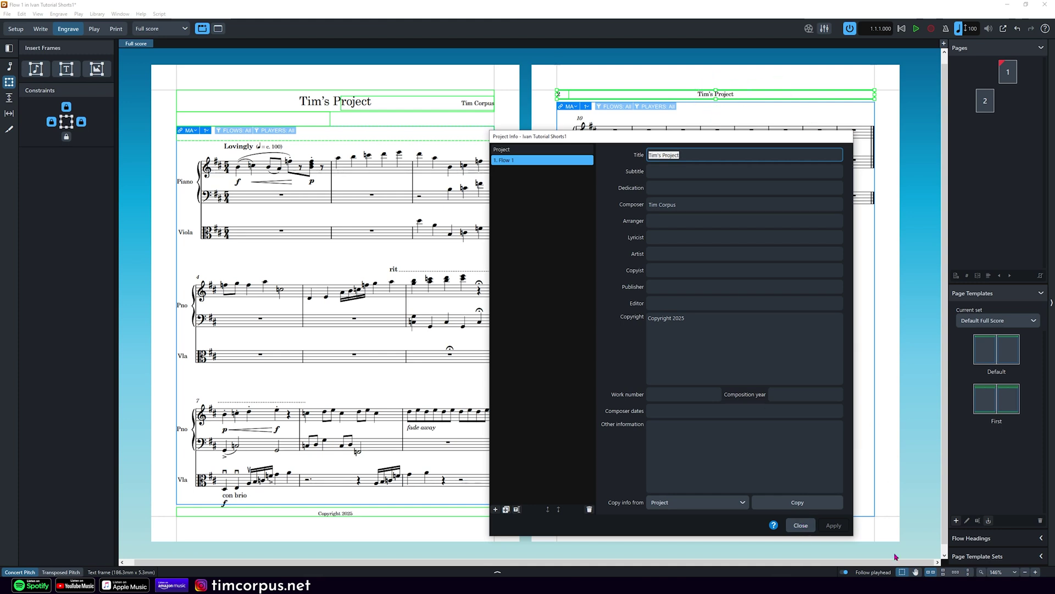
left_click(801, 525)
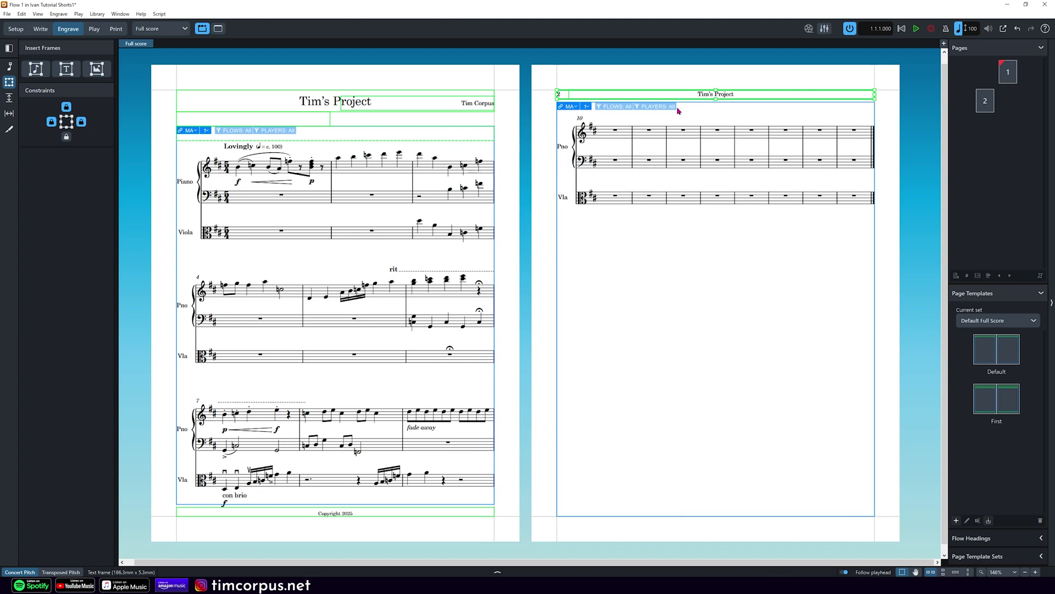
double_click(739, 95)
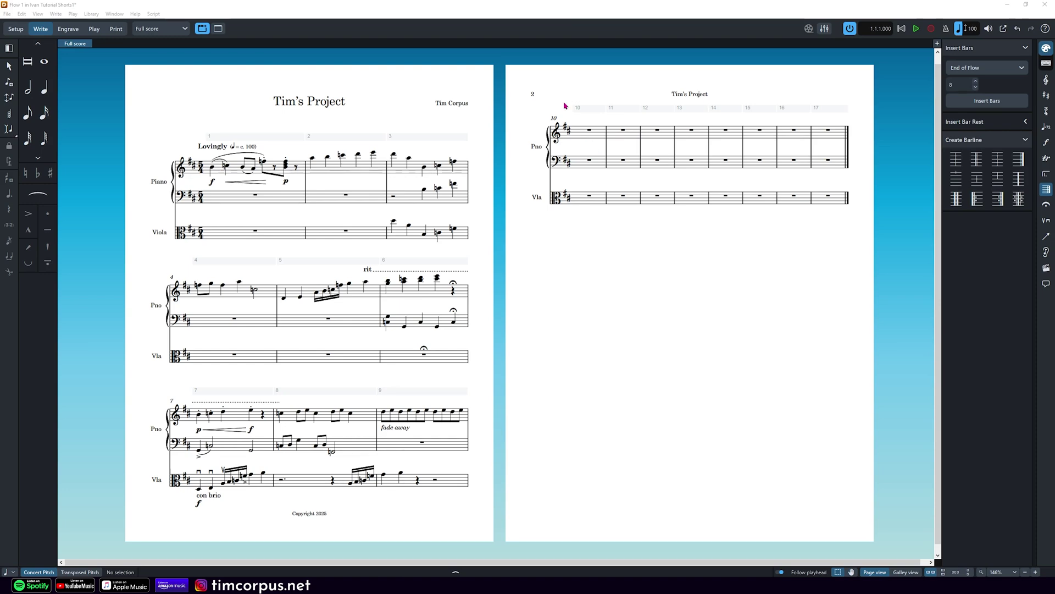
- In Write mode, enter quarter notes C, F, A, B and C in bar 10 of the piano's upper staff
key("ctrl+equal")
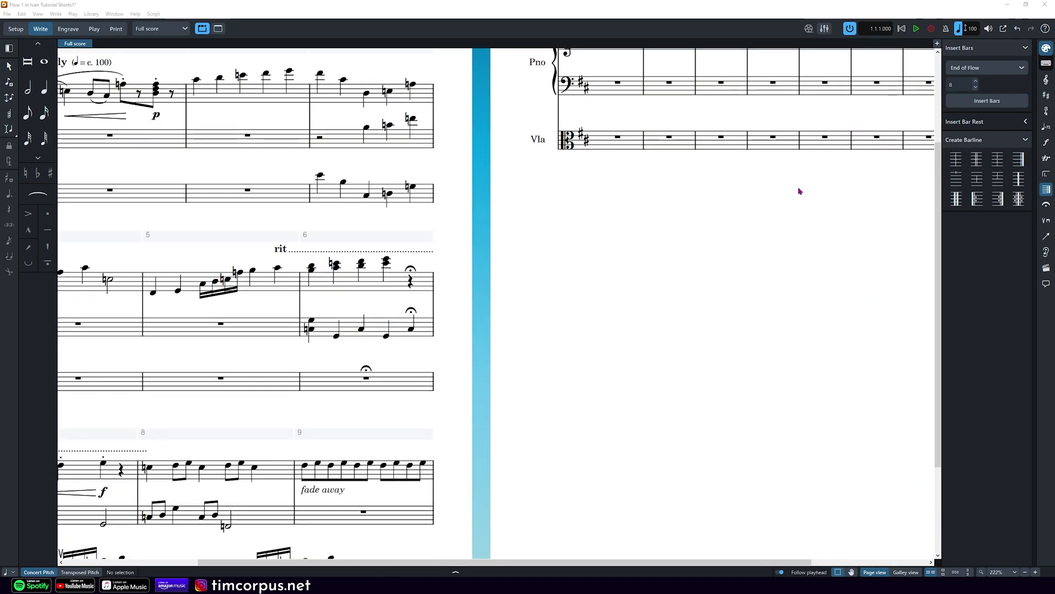
scroll(621, 181, "up", 1)
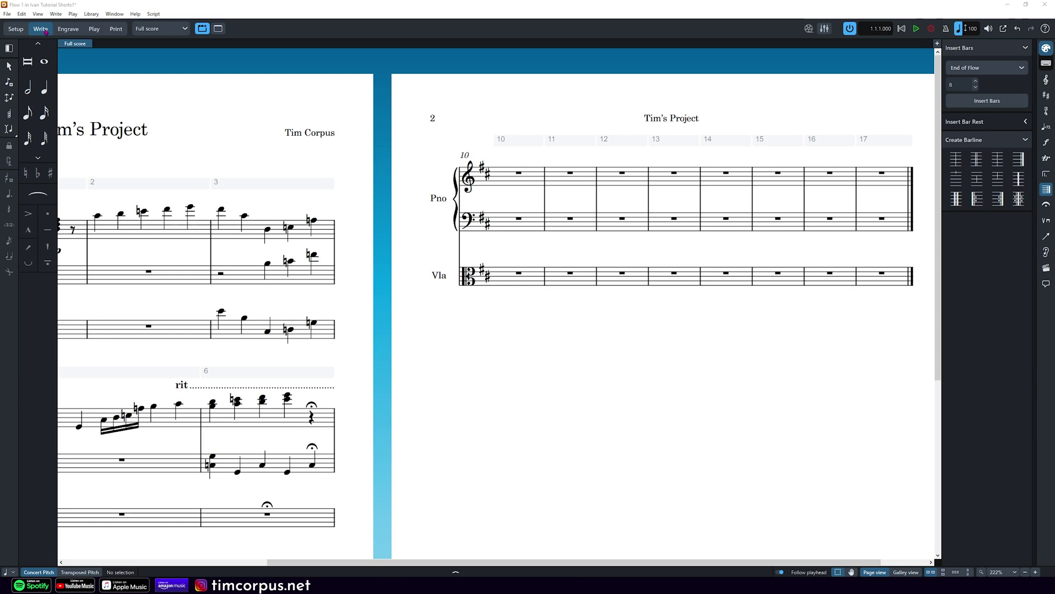
left_click(47, 88)
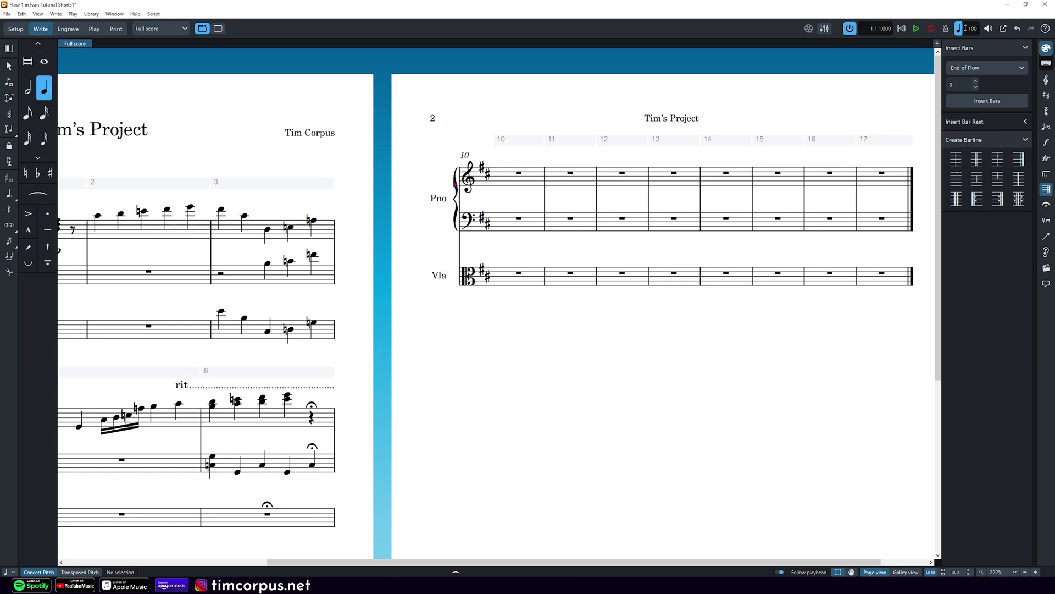
left_click(503, 176)
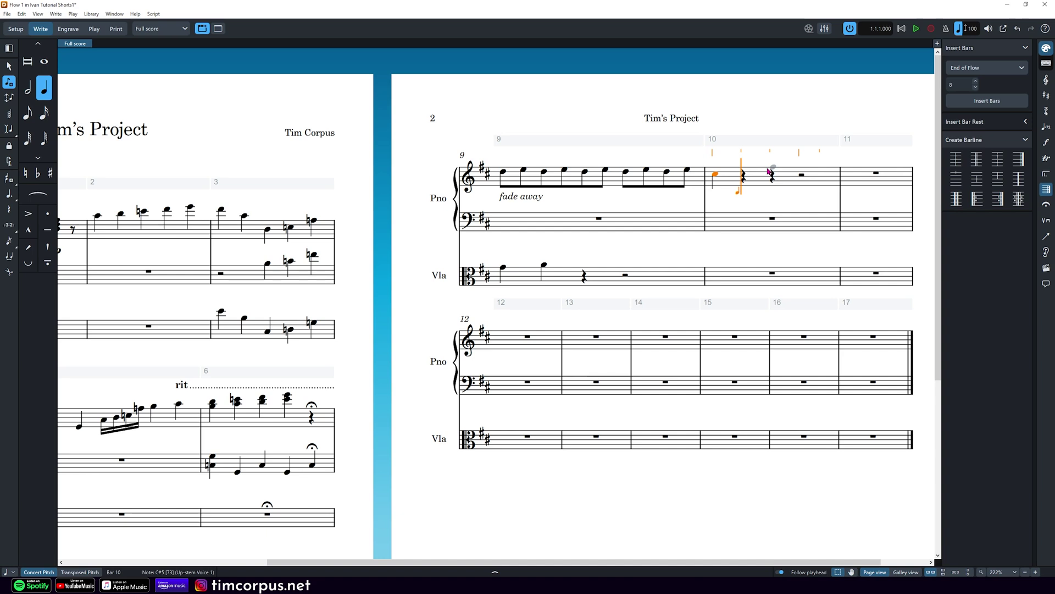
key("f")
key("a")
key("b")
key("c")
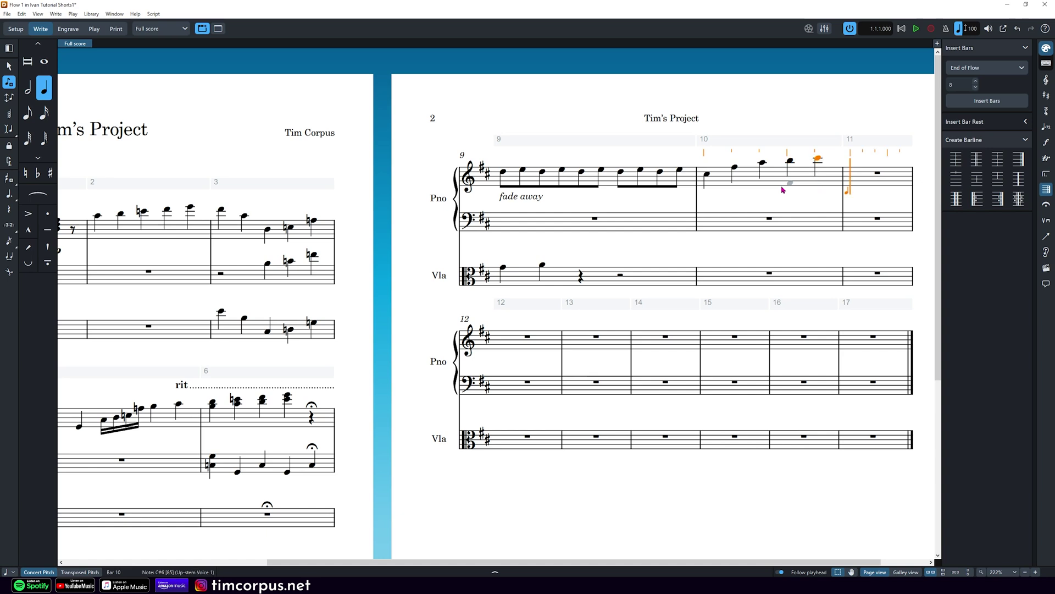
- Transpose the last three notes of bar 10, A, B and C, in the piano's upper staff down an octave
key("Escape")
left_click(763, 164, "shift")
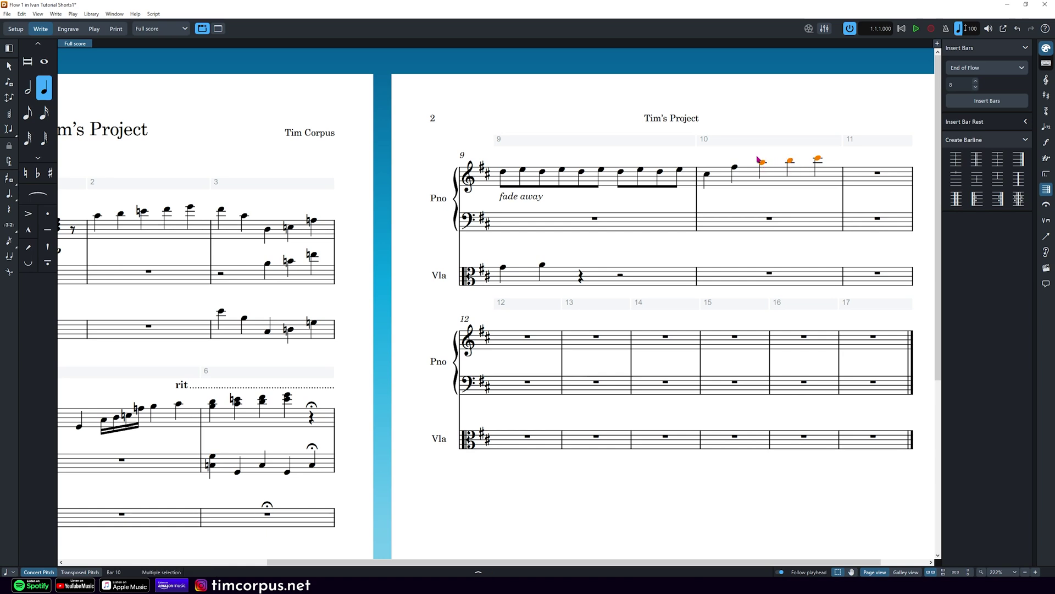
key("ctrl+alt+Down")
double_click(852, 181)
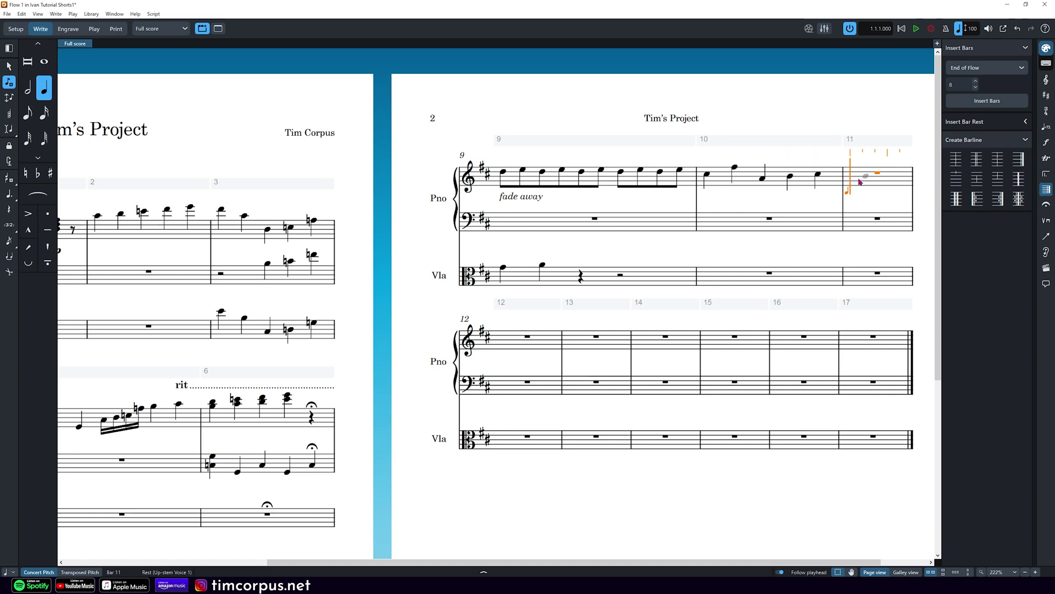
key("Escape")
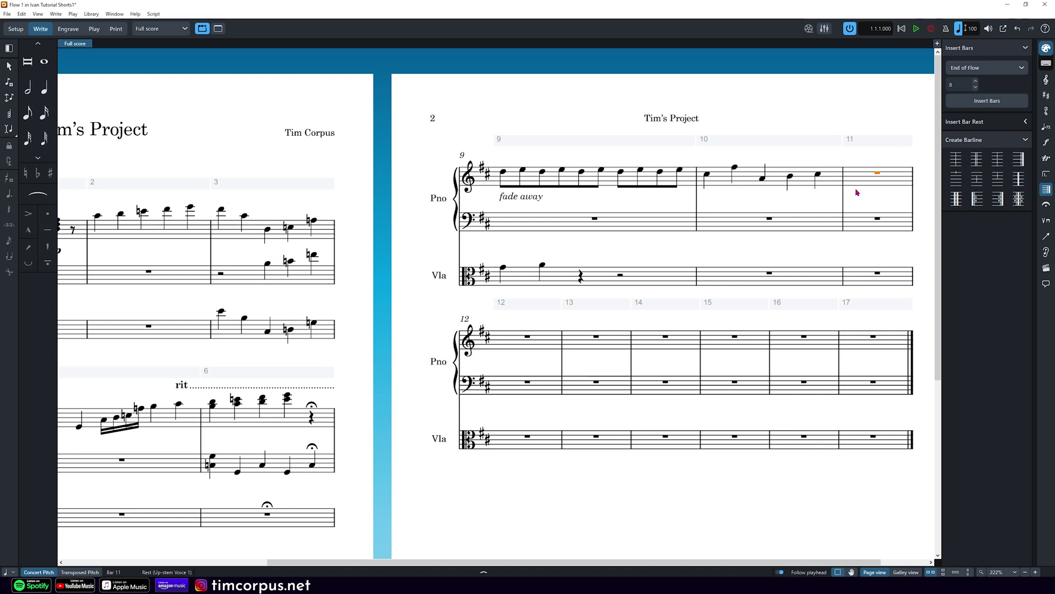
double_click(853, 178)
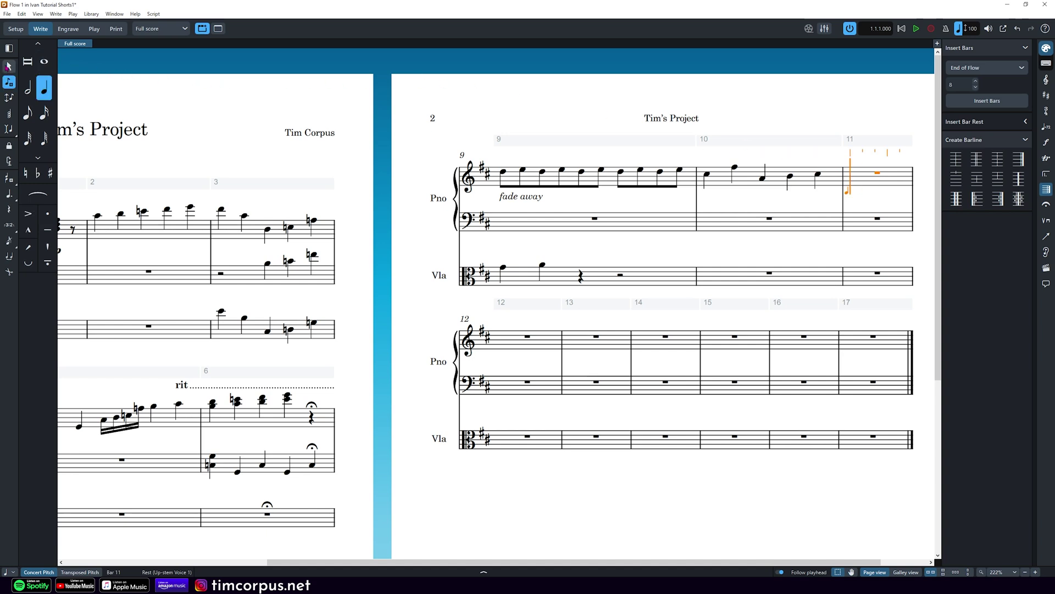
left_click(8, 66)
key("Escape")
- Add an accent to the A in bar 10 of the piano's upper staff
left_click(763, 179)
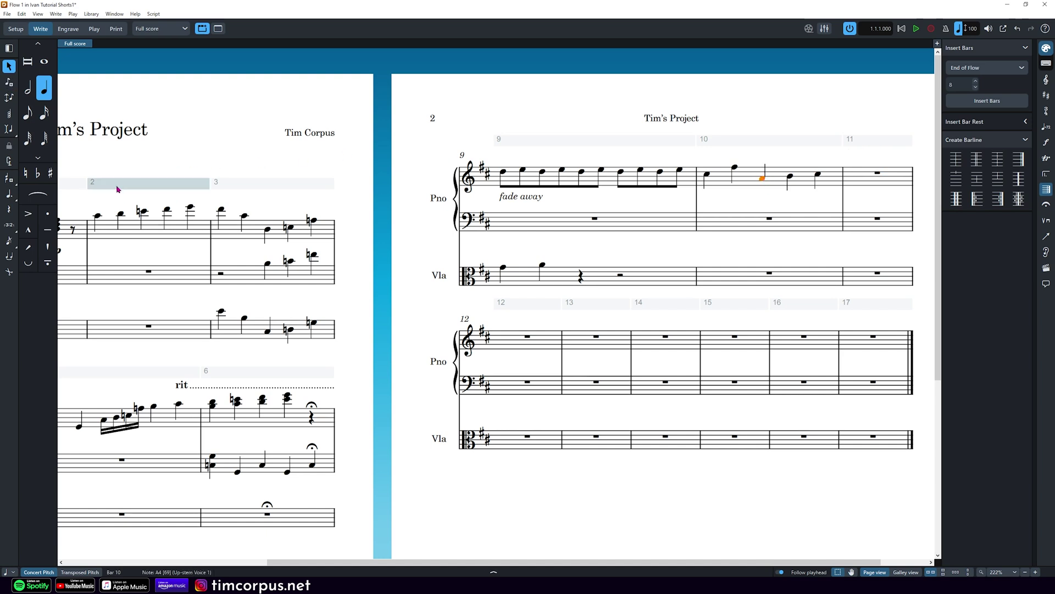
left_click(28, 214)
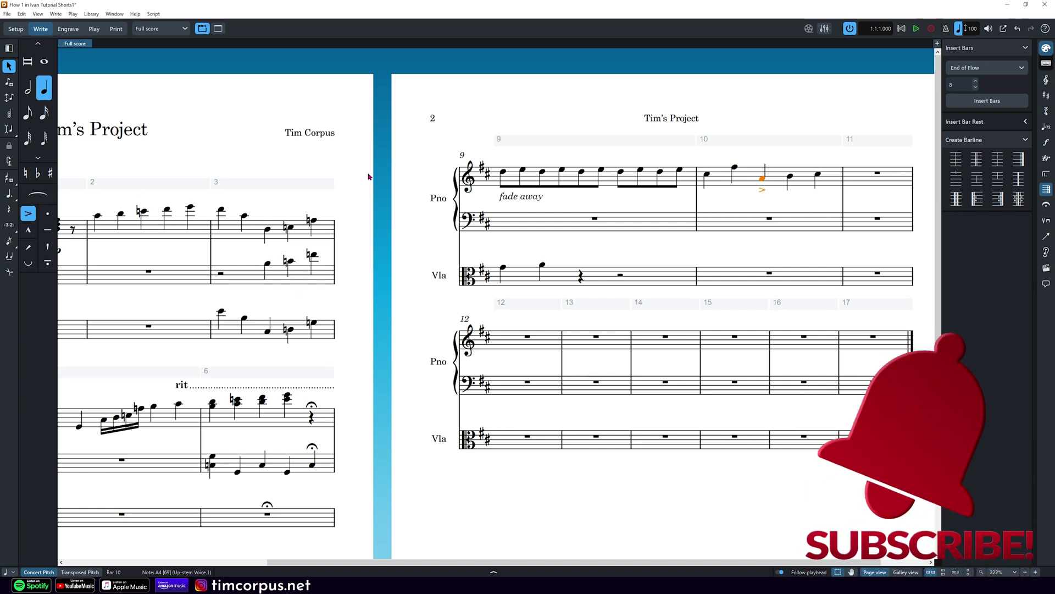
- Enter quarter notes E, D, C and a low F sharp in bar 11 of the piano's upper staff
left_click(851, 177)
key("shift+n")
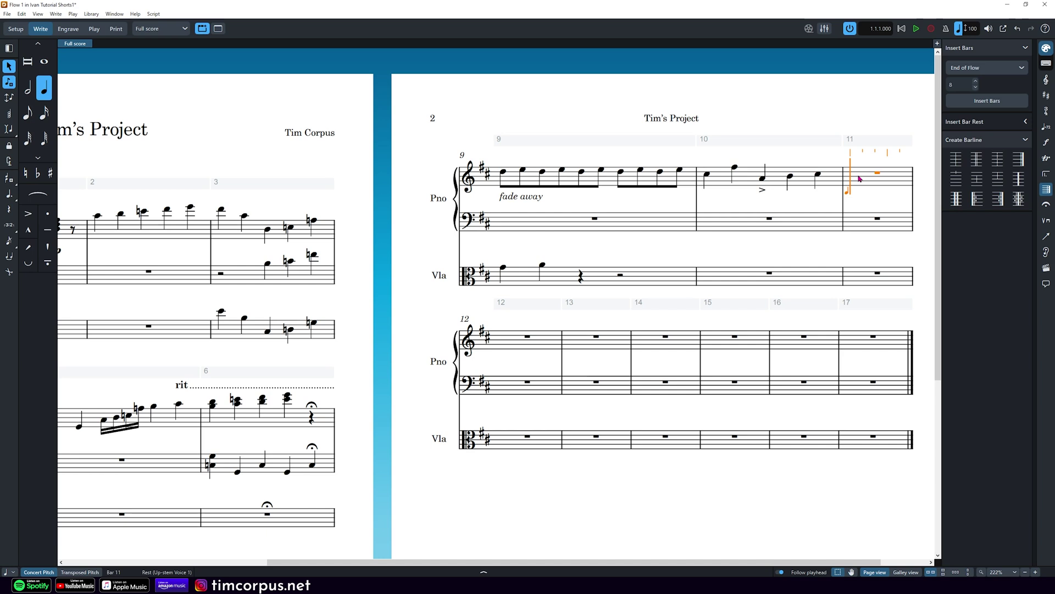
key("e")
key("d")
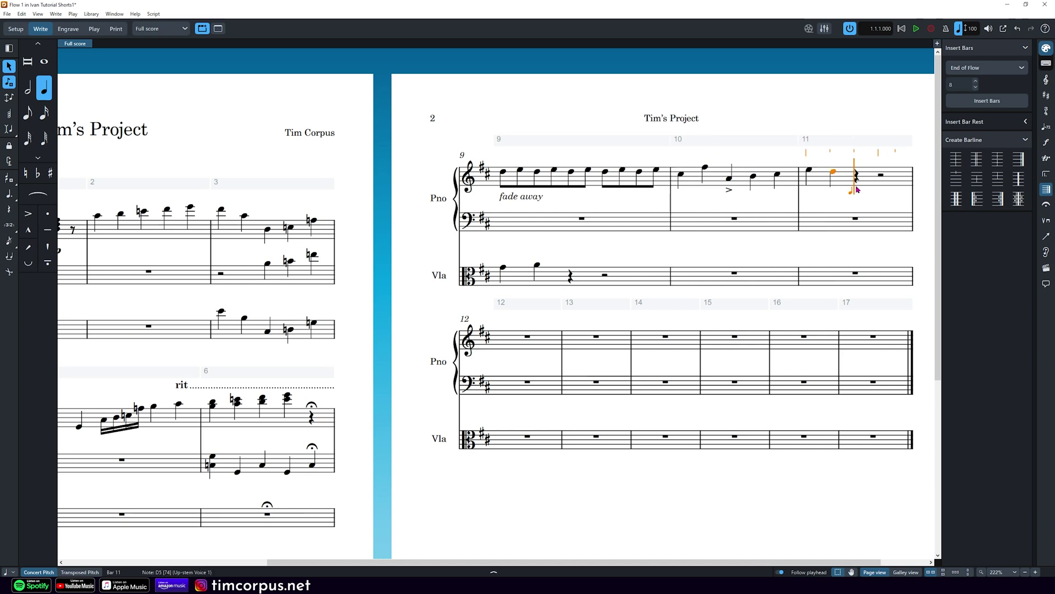
key("c")
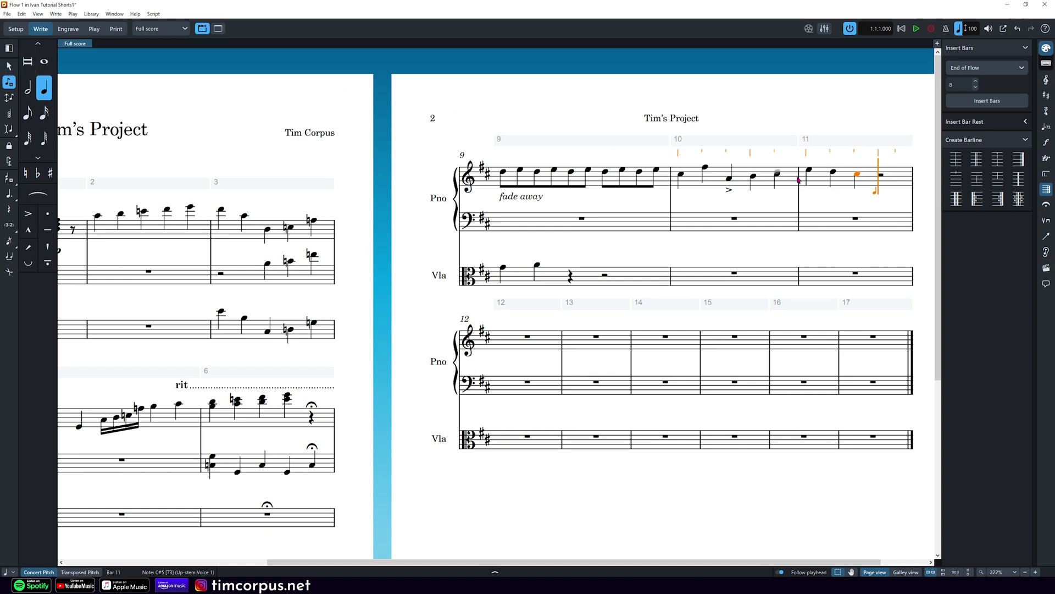
left_click(885, 188)
key("slash")
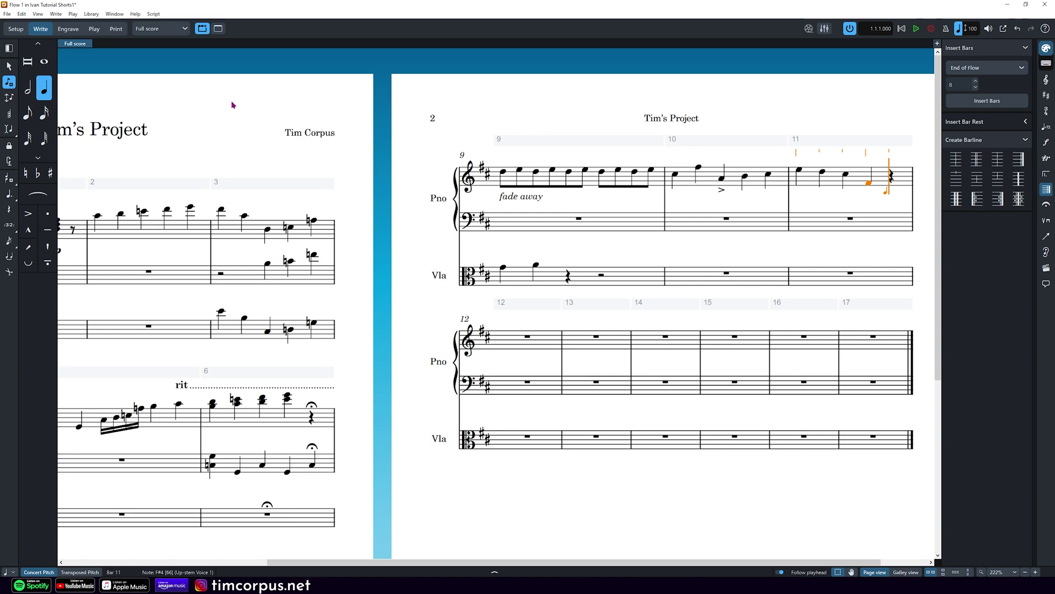
- Complete bar 11 of the piano's upper staff with a high F sharp quarter note and end note input
left_click(8, 66)
left_click(9, 66)
key("Escape")
key("Escape")
left_click(892, 172)
key("shift+n")
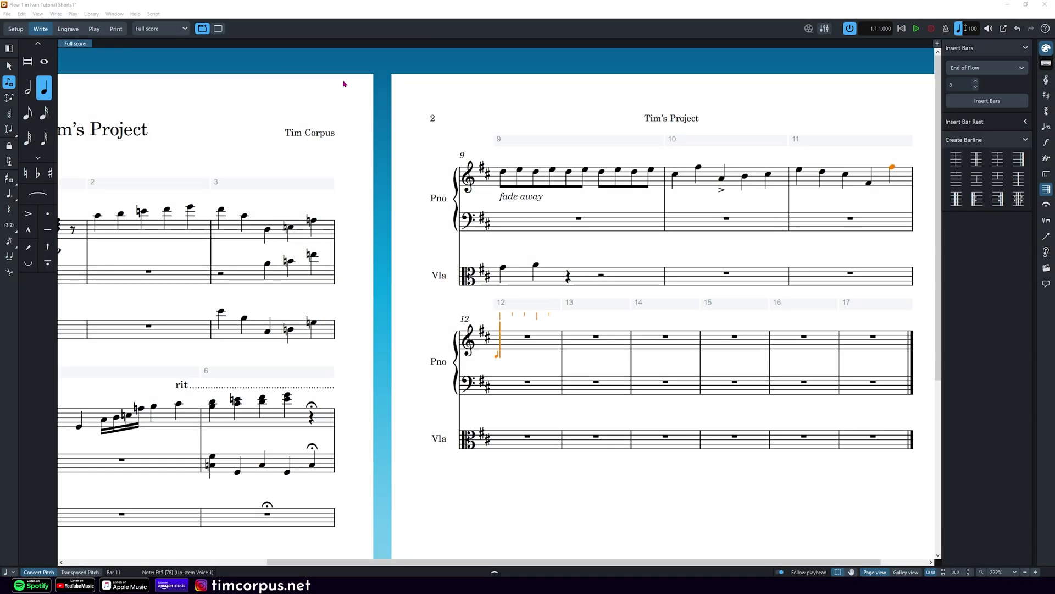
left_click(9, 66)
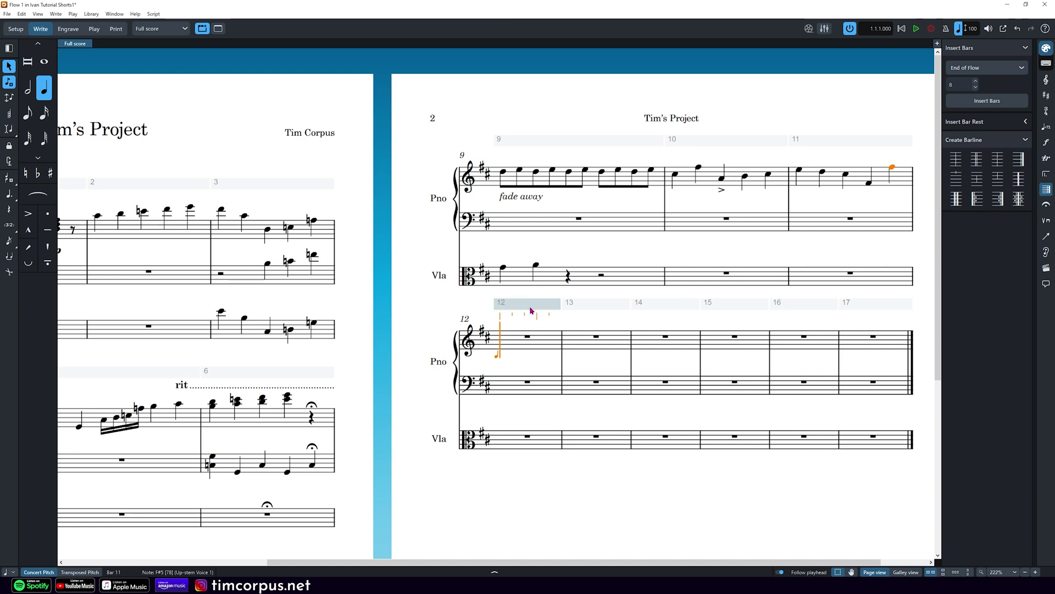
key("Escape")
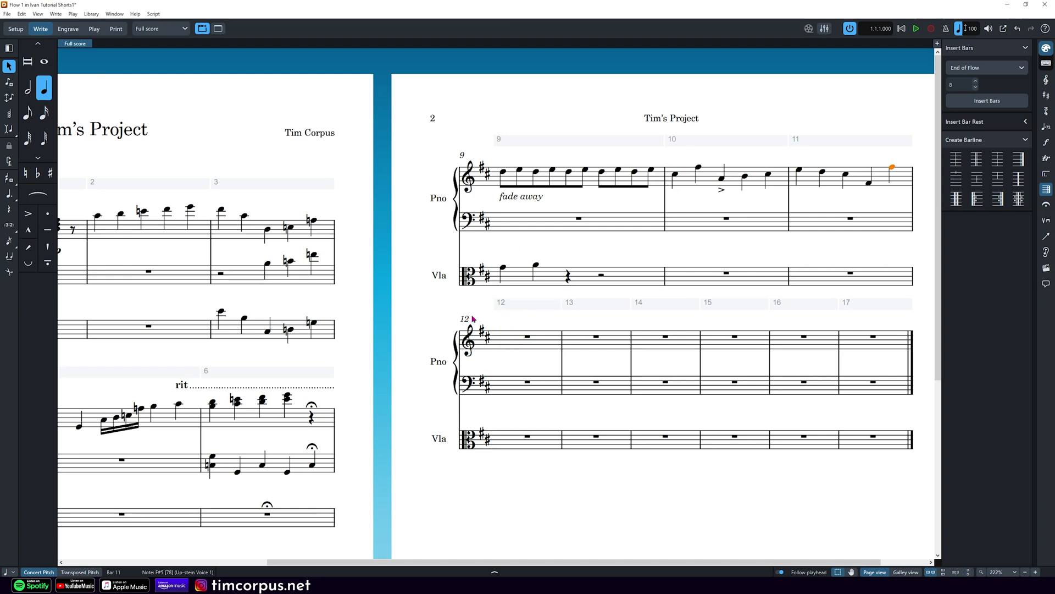
- Add a 4/4 time signature at the start of bar 12
left_click(527, 339)
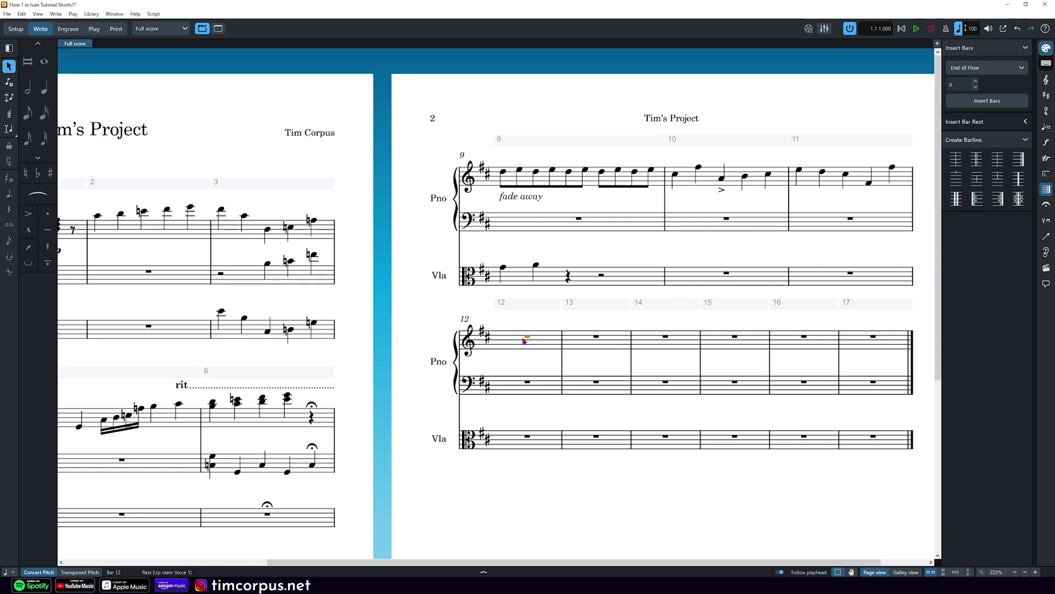
key("shift+m")
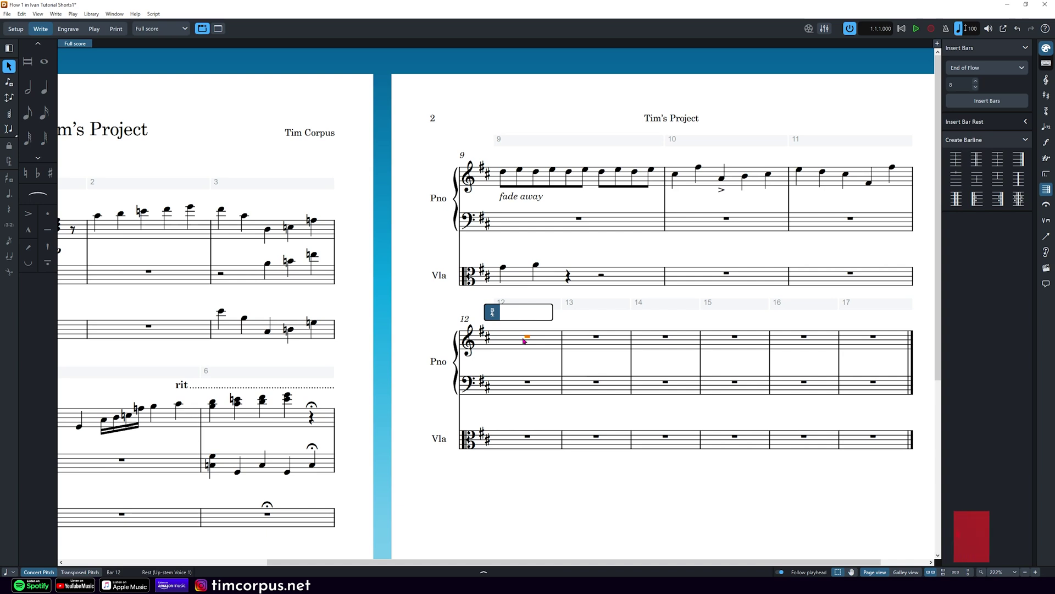
type("4/4")
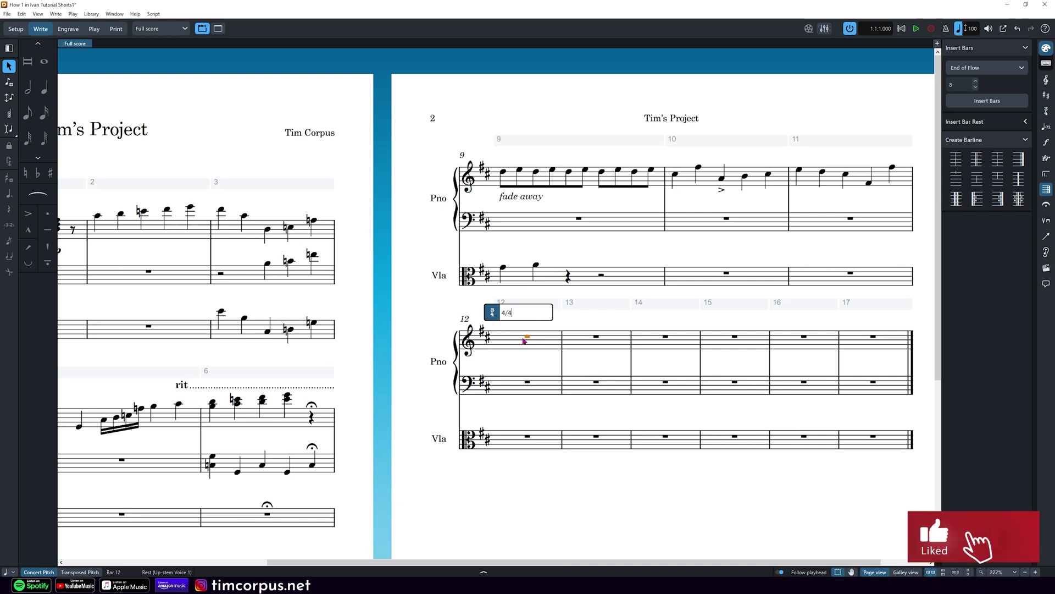
key("Return")
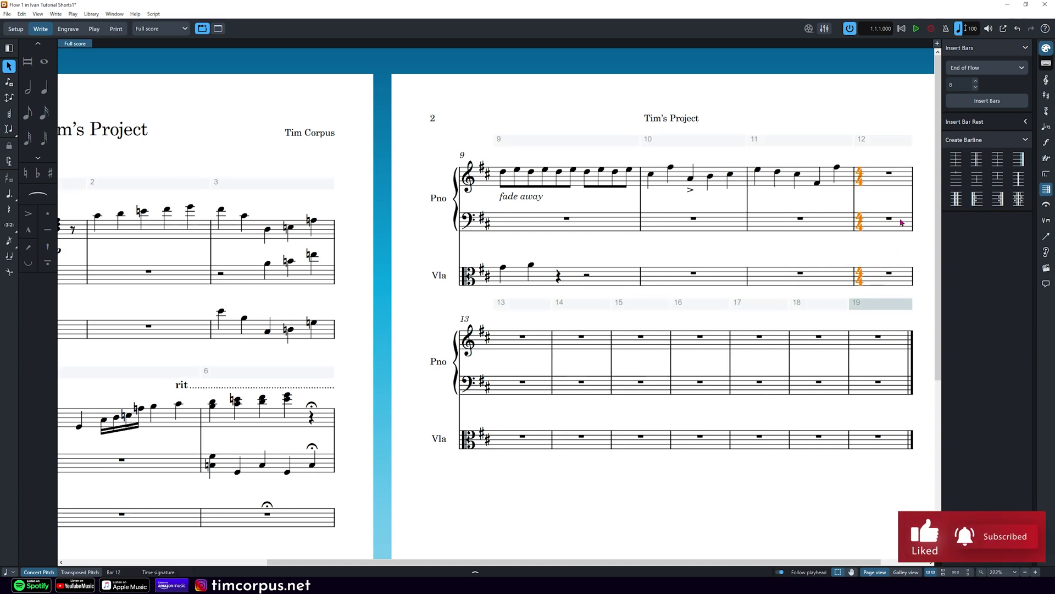
- Enter quarter notes E and C, a dotted quarter B and an eighth-note A in bar 12 of the piano's upper staff
left_click(888, 173)
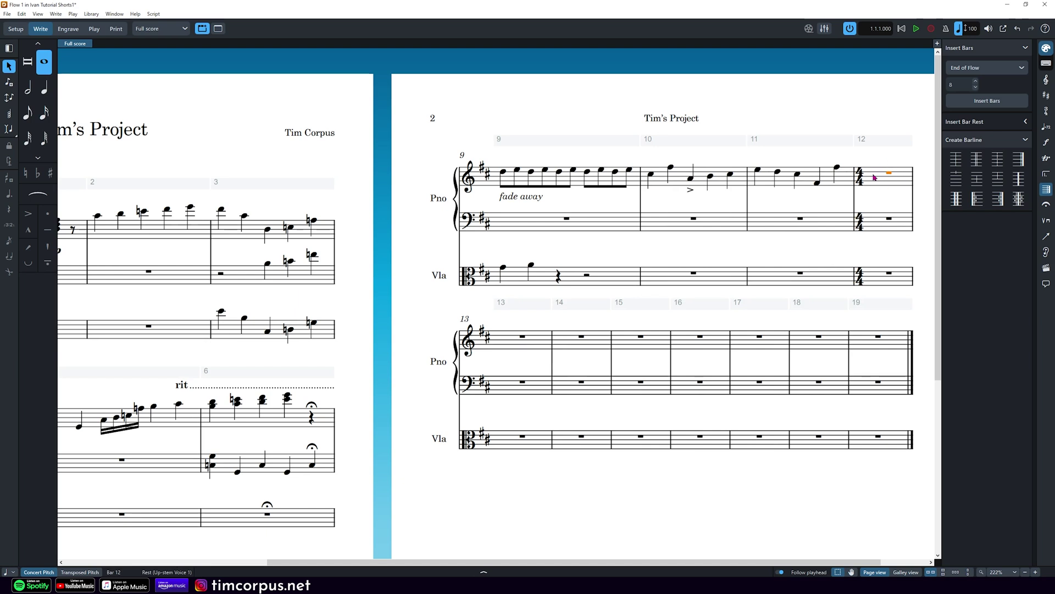
key("Return")
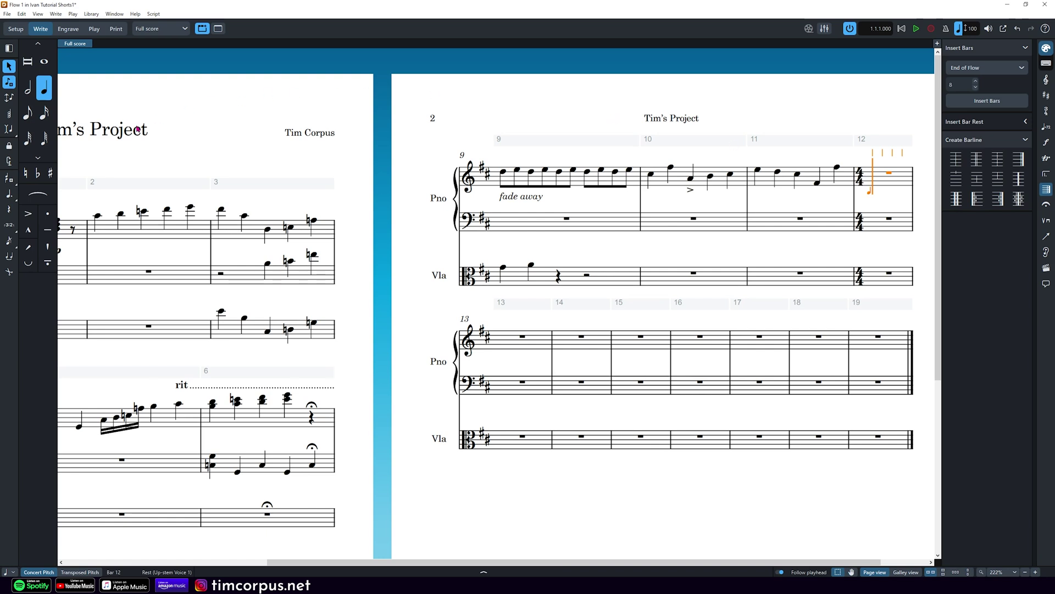
key("e")
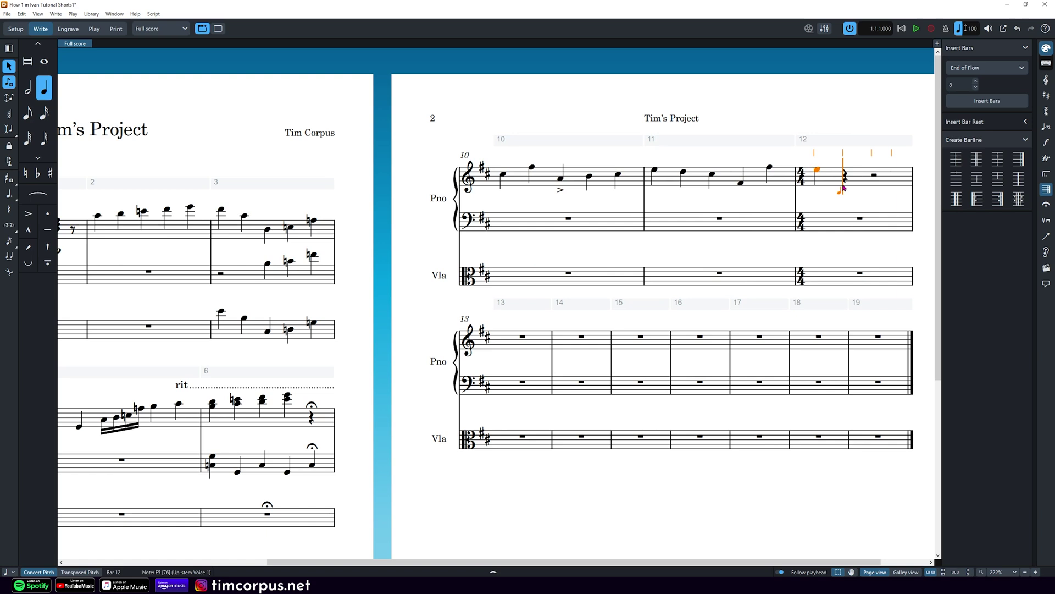
key("c")
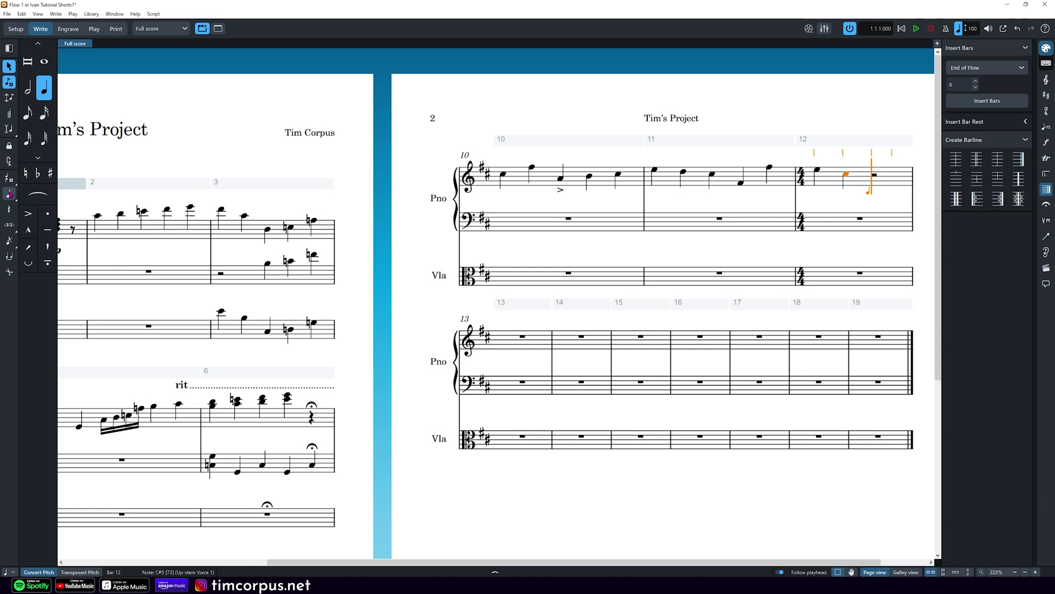
left_click(9, 194)
key("b")
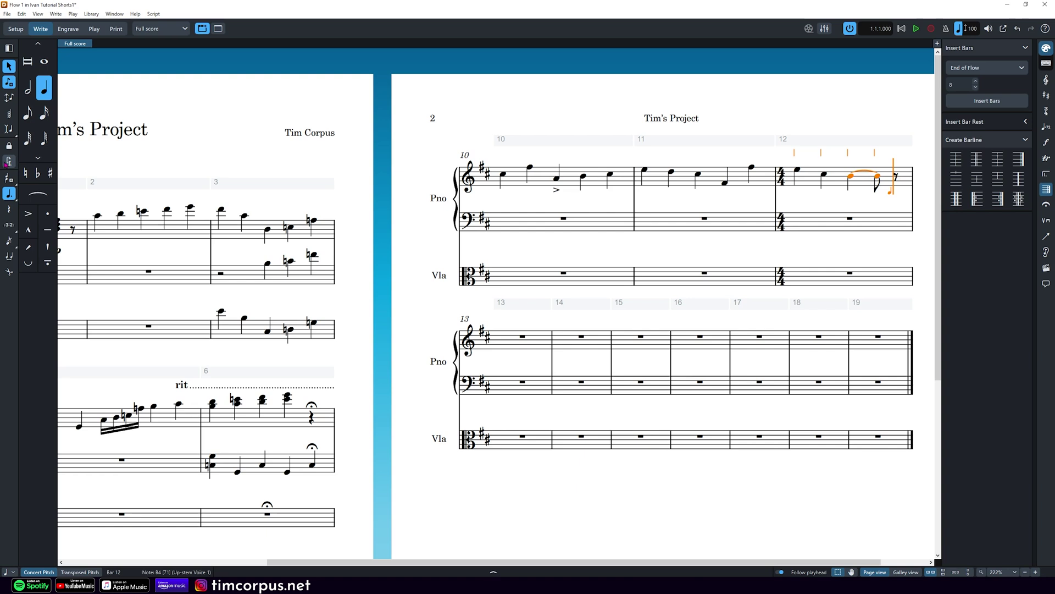
left_click(25, 114)
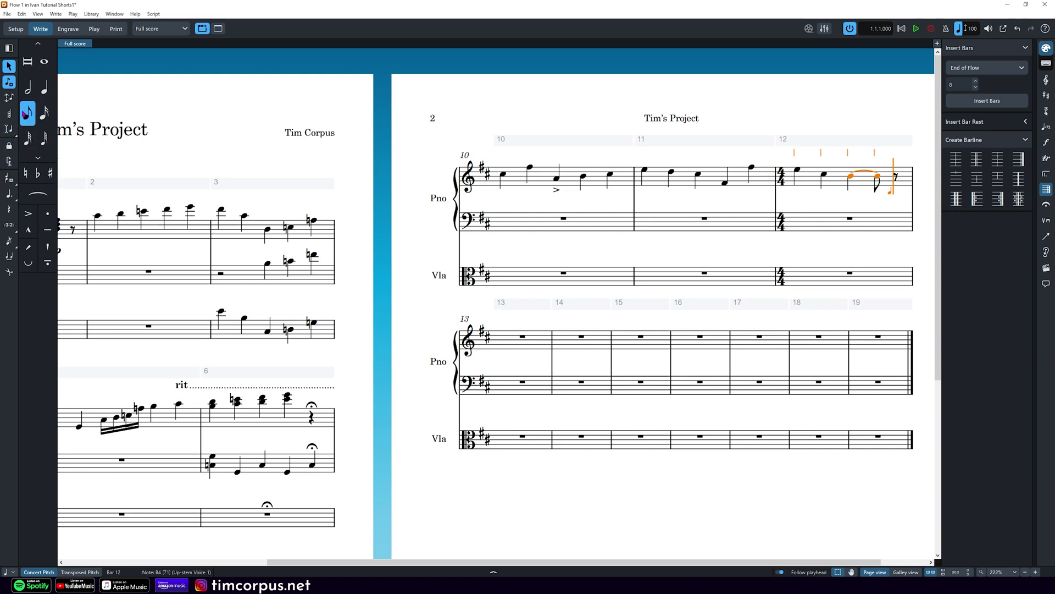
key("a")
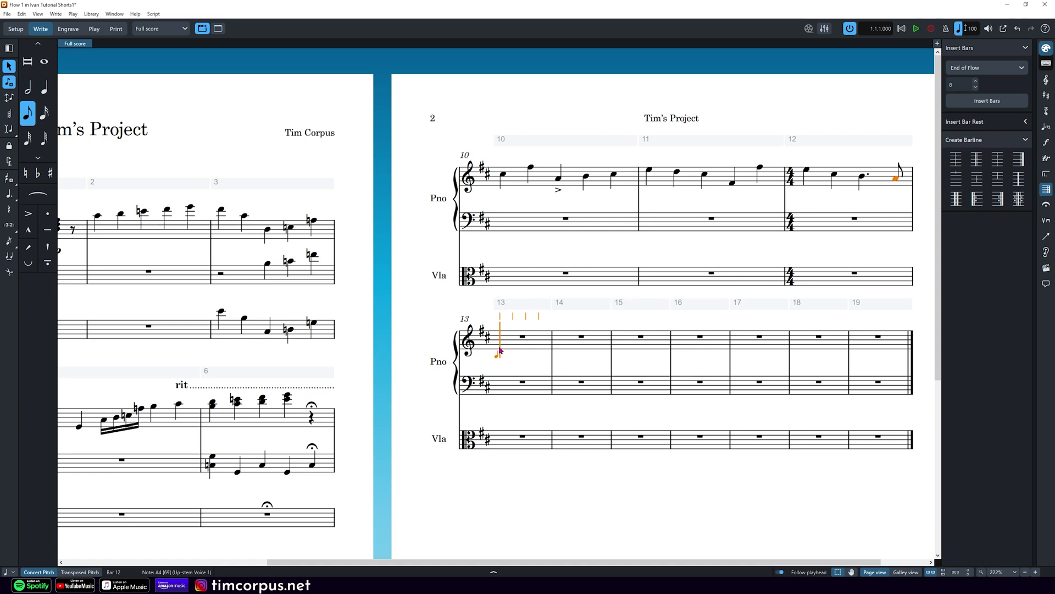
- Enter two dotted quarter-note F sharps and a quarter-note G in bar 13 of the piano's upper staff
key("6")
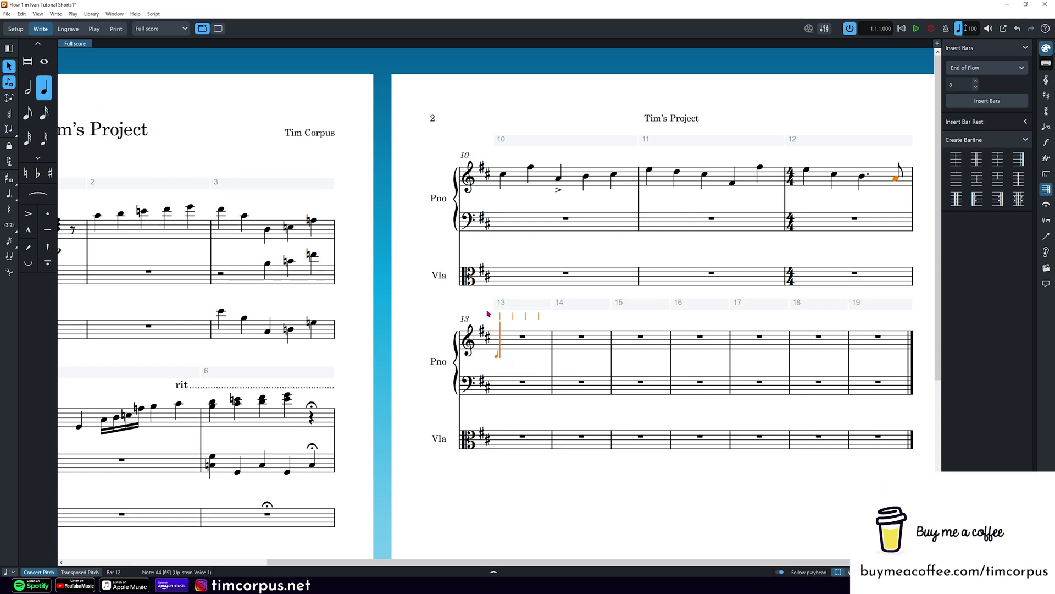
key("o")
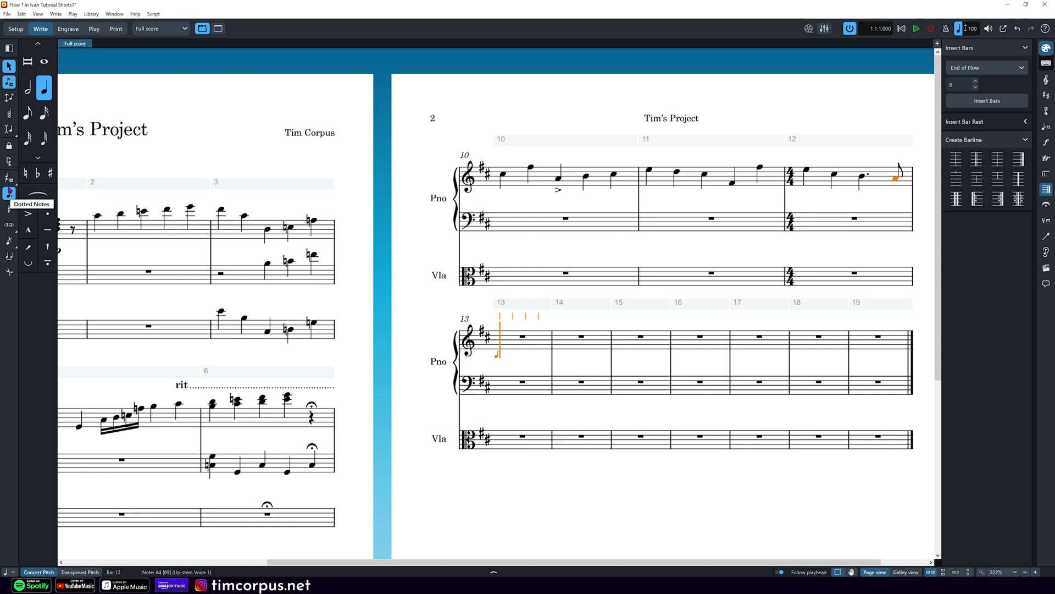
key("f")
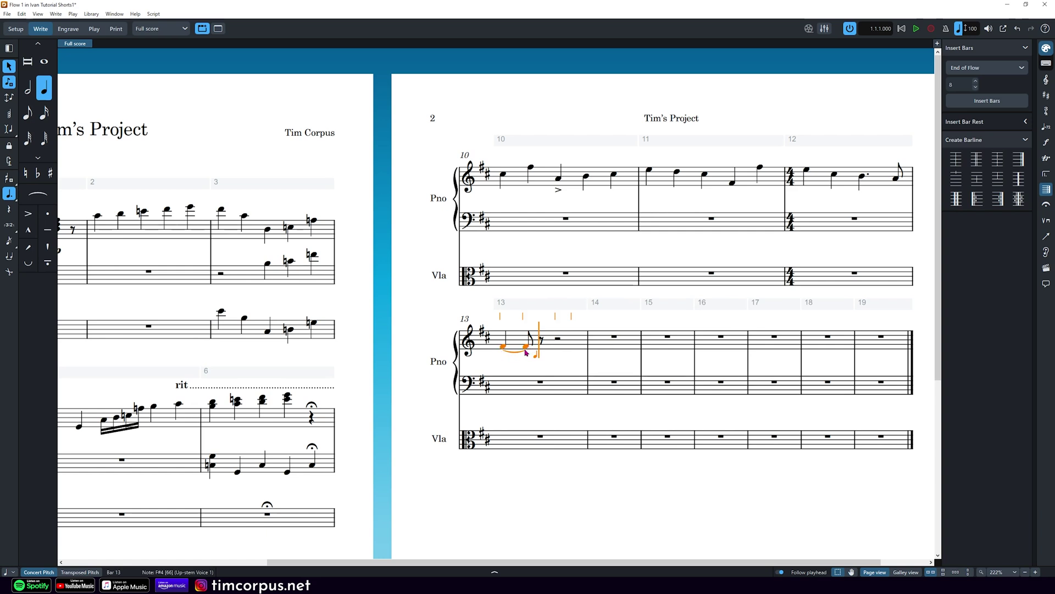
key("alt+Right")
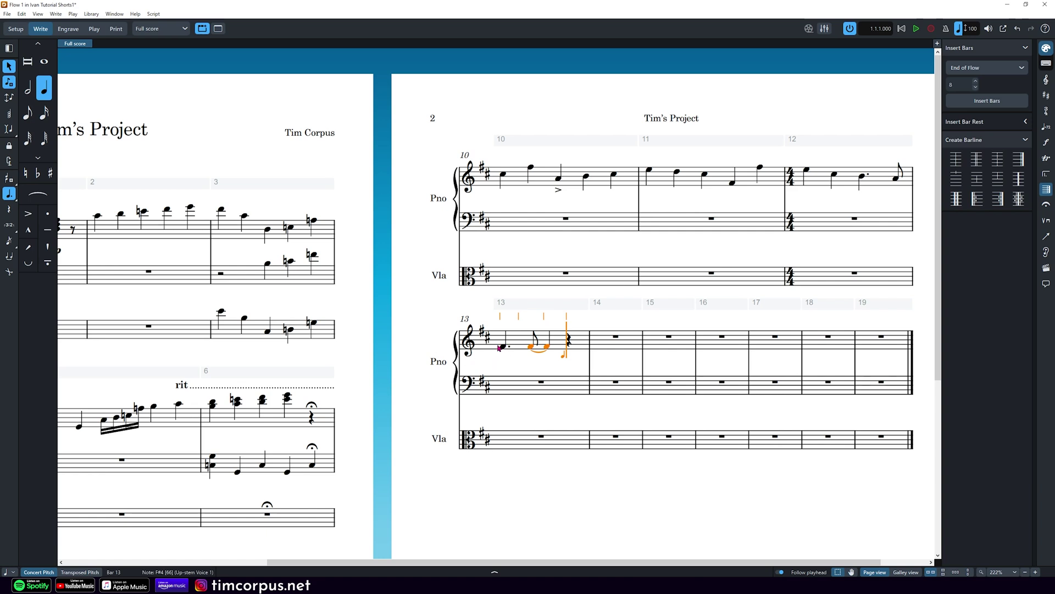
left_click(11, 196)
key("g")
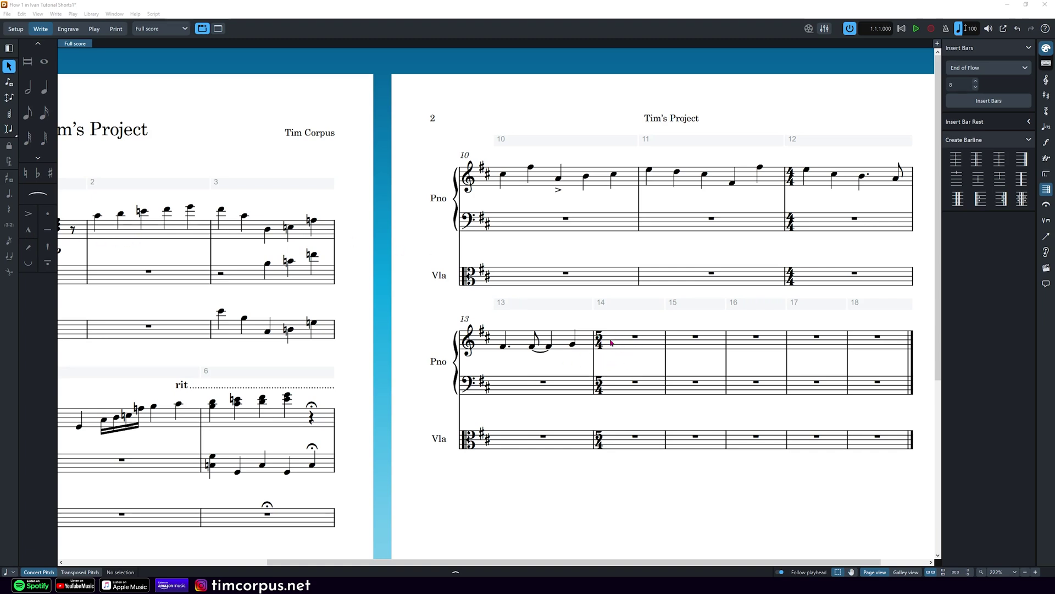
- Enter two half-note As and a quarter-note B in bar 14 of the piano's upper staff, ending note input
double_click(612, 341)
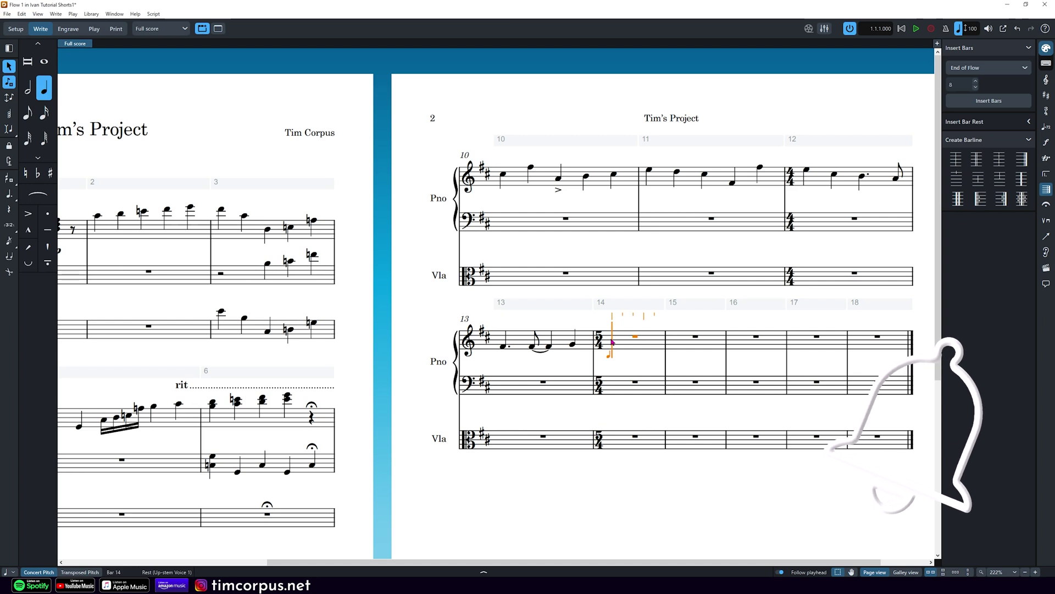
left_click(28, 85)
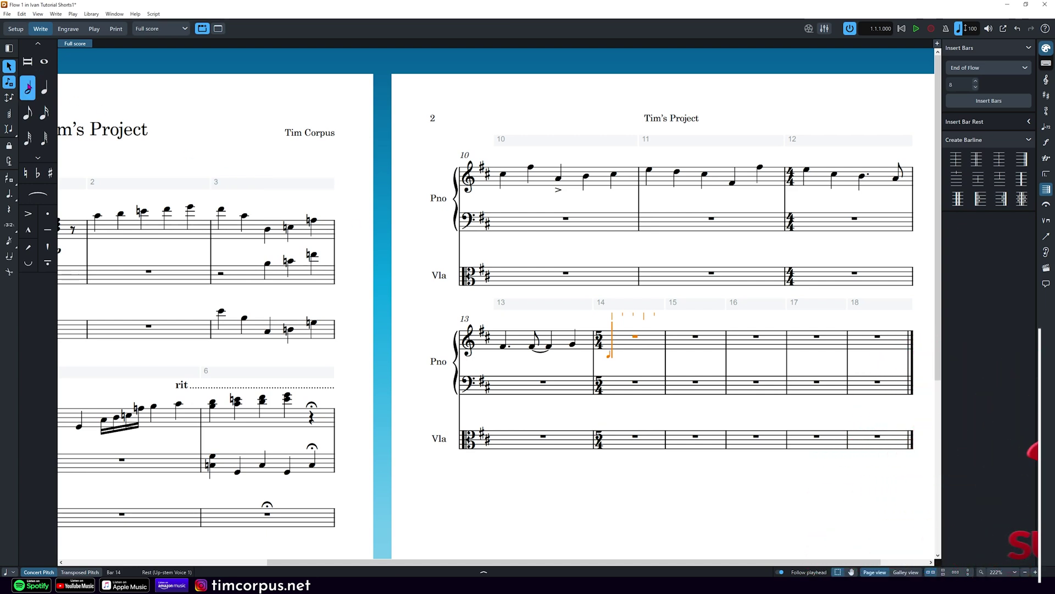
key("a")
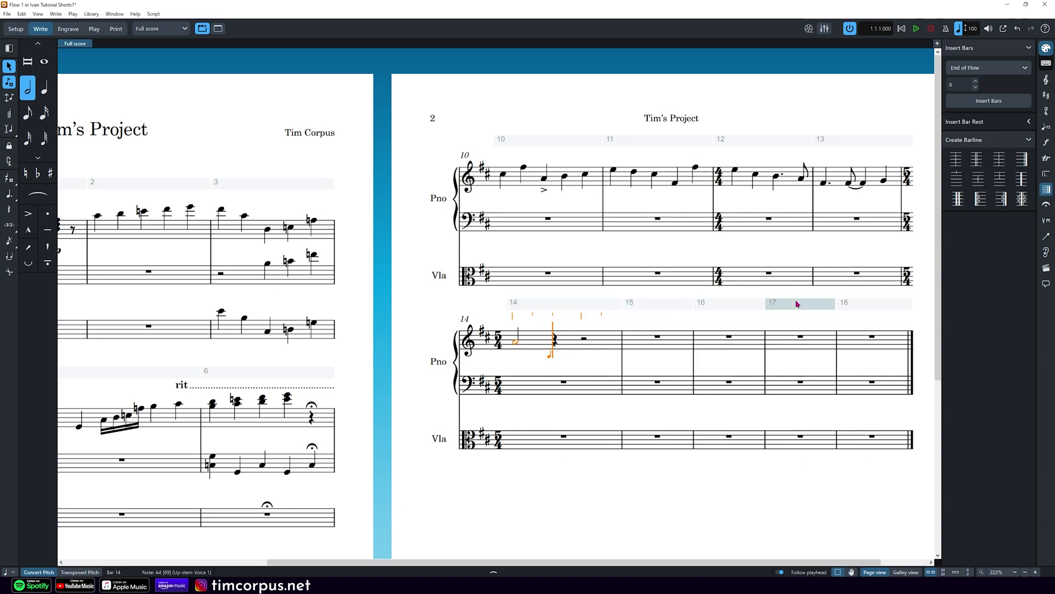
key("a")
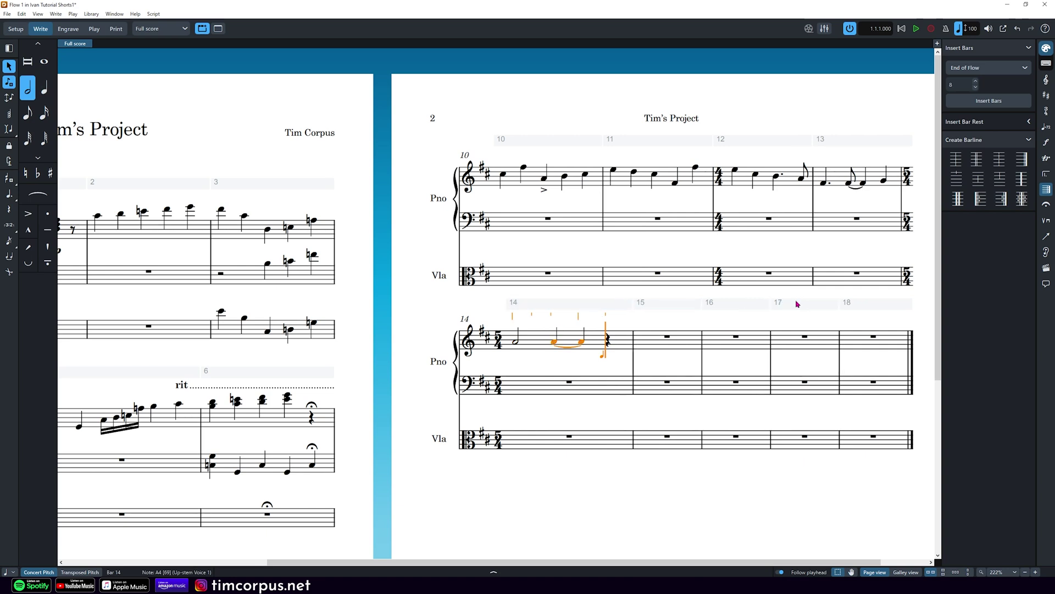
left_click(44, 87)
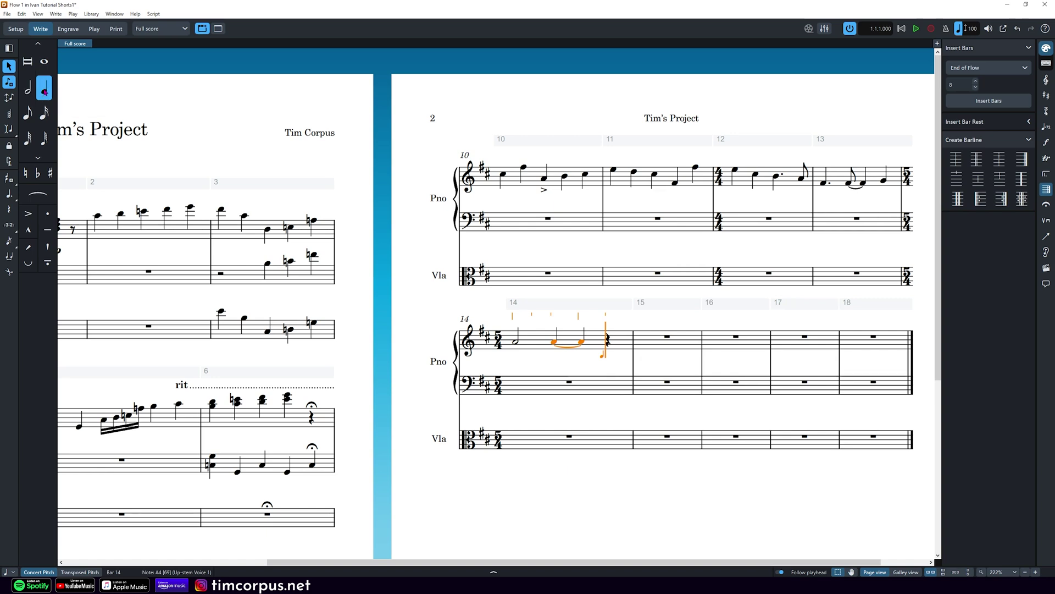
key("b")
key("Escape")
key("Escape")
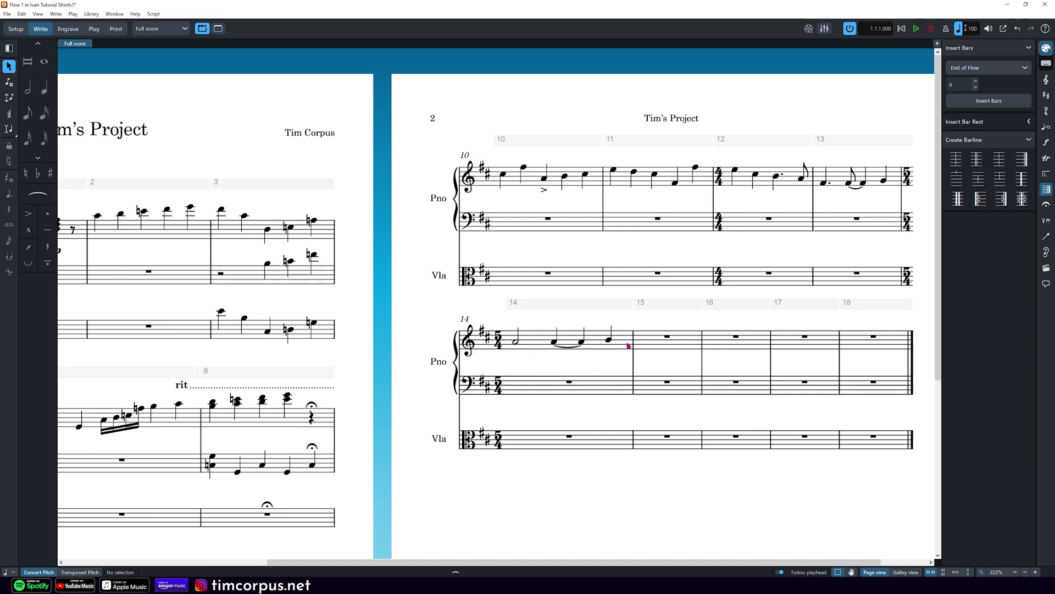
- Enter half notes A and A and a quarter-note B in bar 14 of the piano's lower staff, forcing the second A's duration to stay untied
double_click(515, 390)
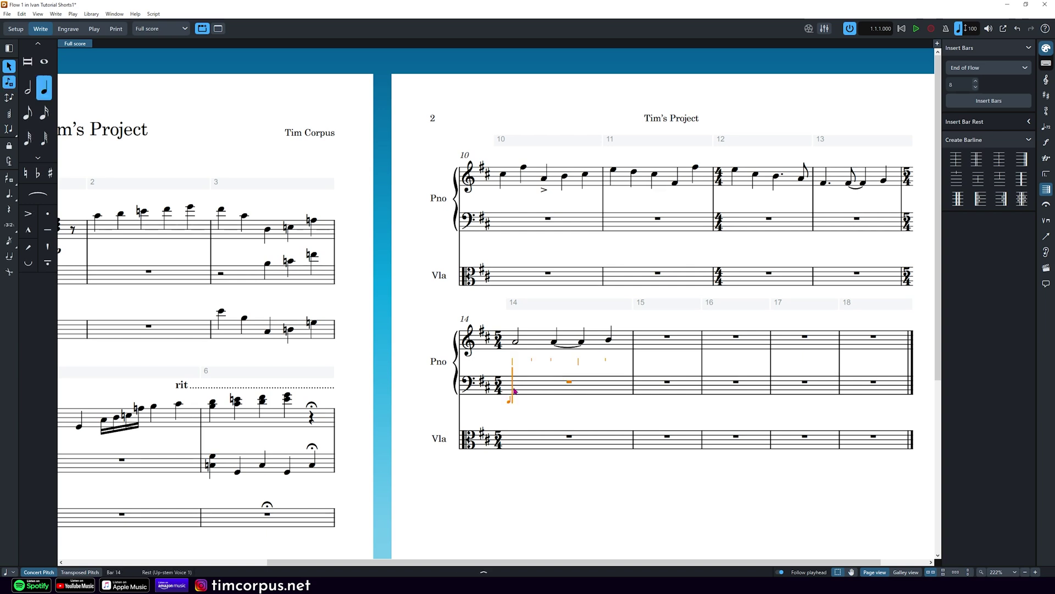
left_click(25, 90)
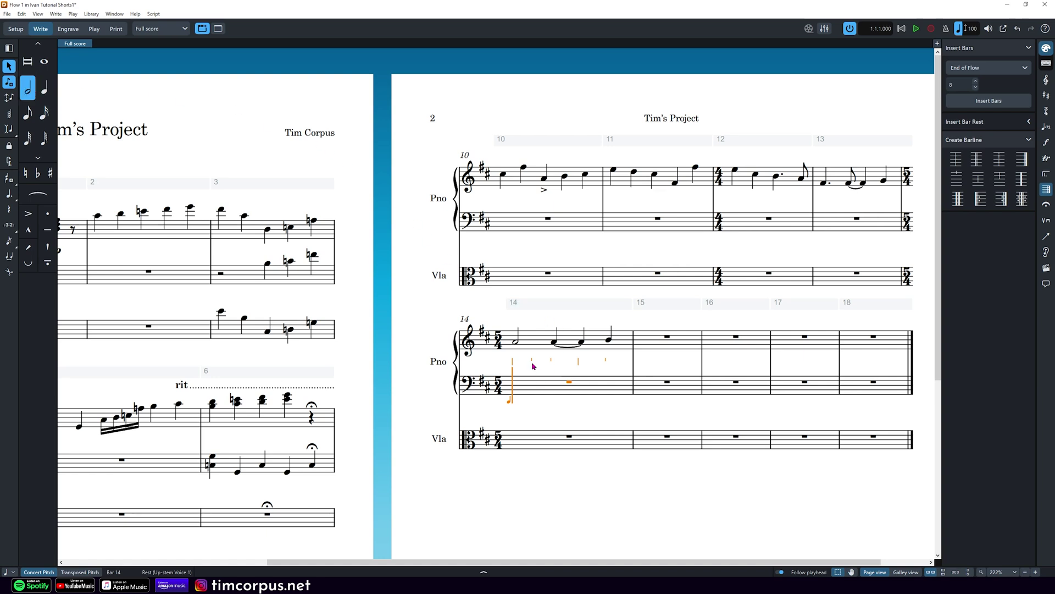
key("a")
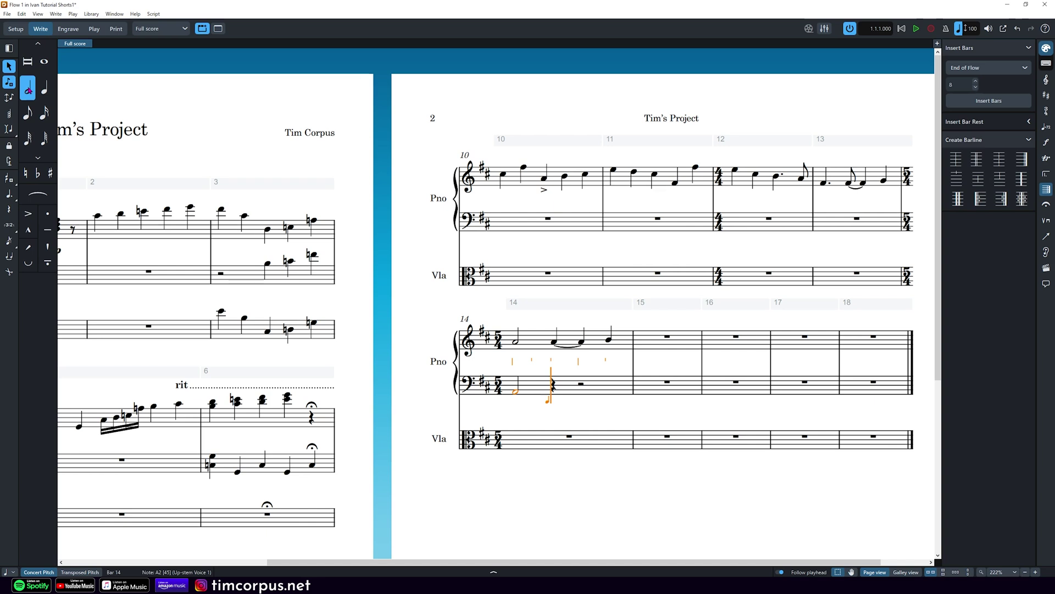
left_click(10, 161)
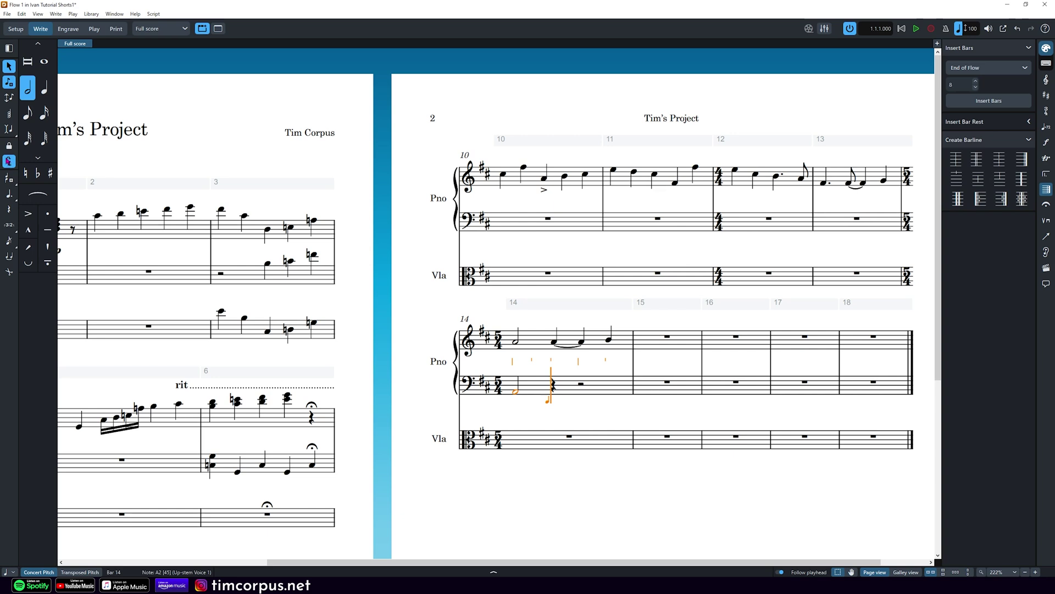
left_click(554, 391)
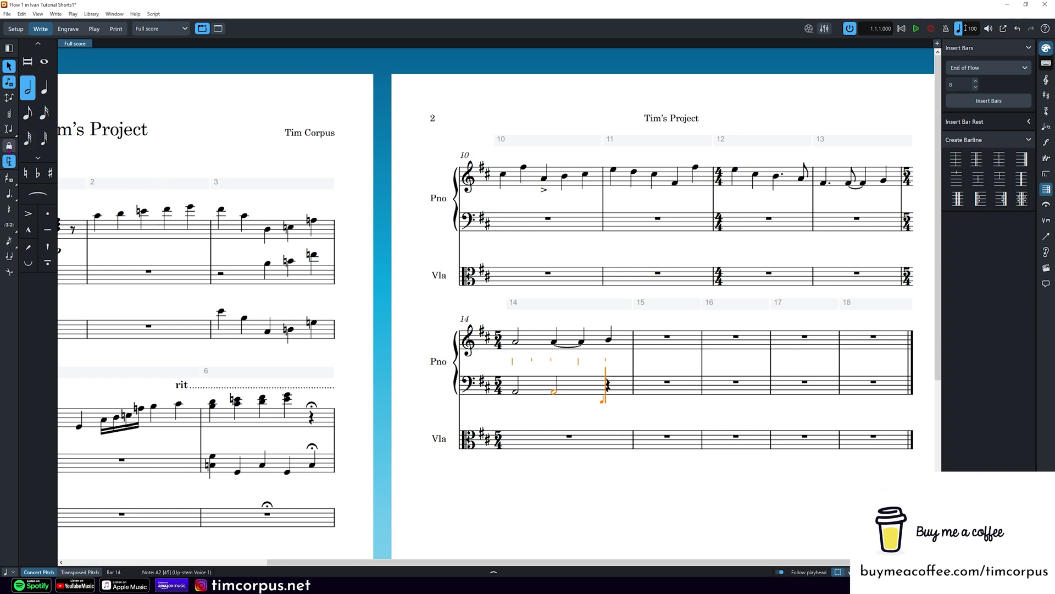
left_click(43, 89)
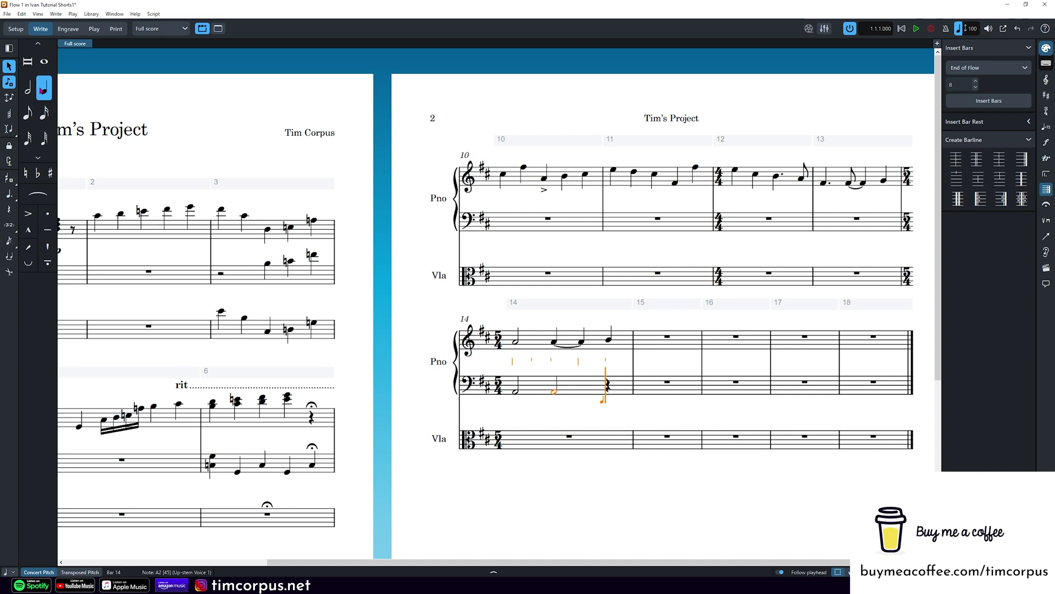
key("b")
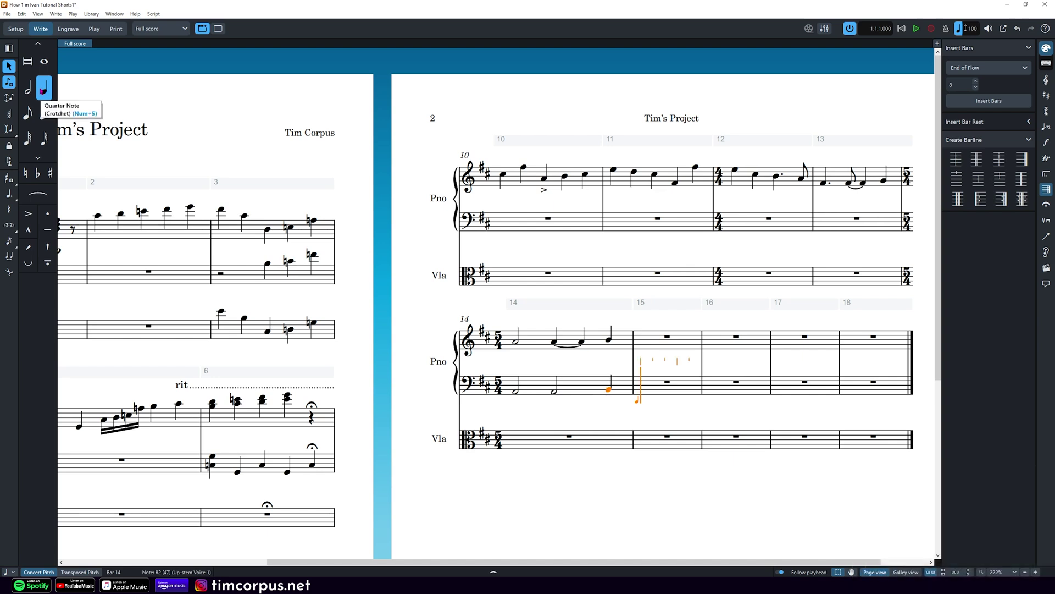